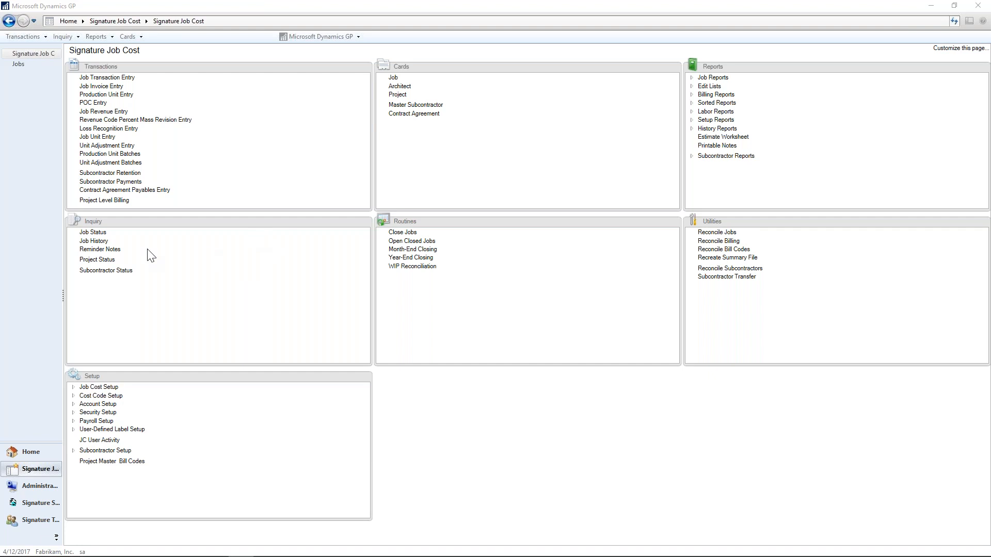
Open the Job Status inquiry for the first job, 1001, and read its Project Management note.
left_click(96, 240)
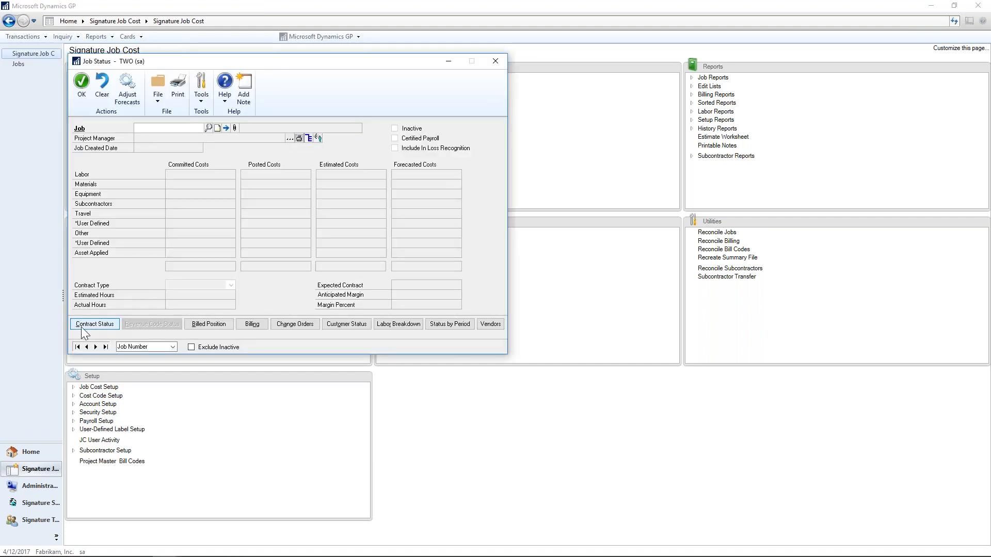
left_click(78, 347)
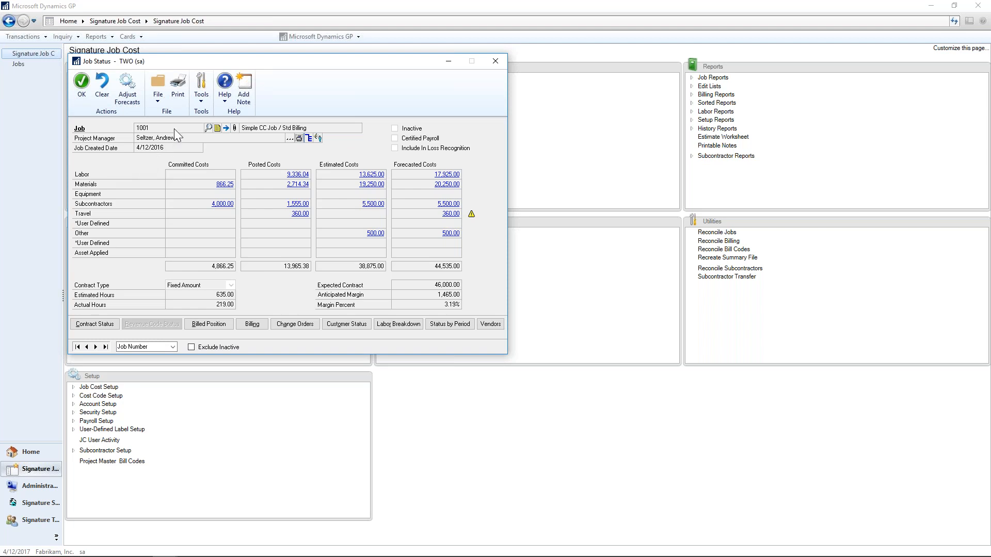
left_click(217, 128)
left_click(252, 176)
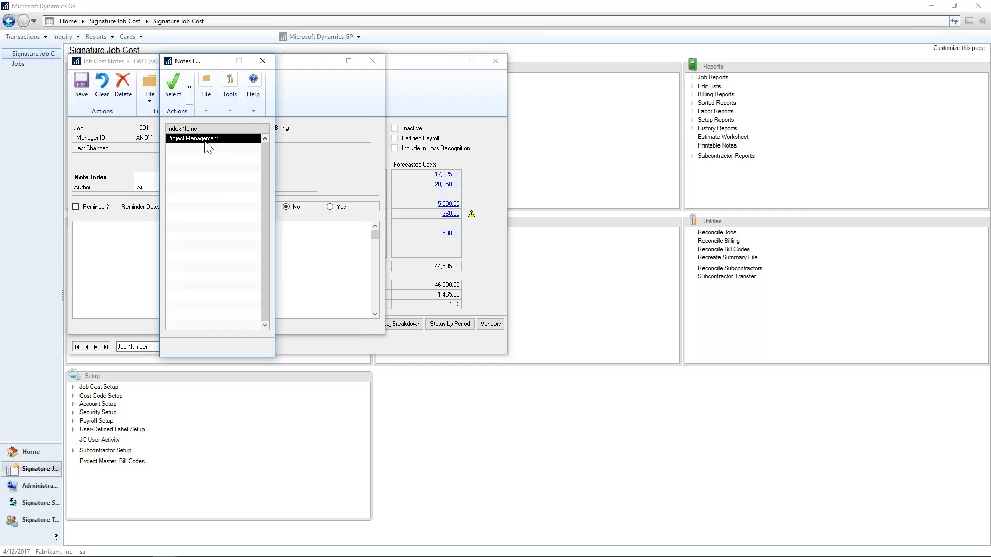
double_click(205, 140)
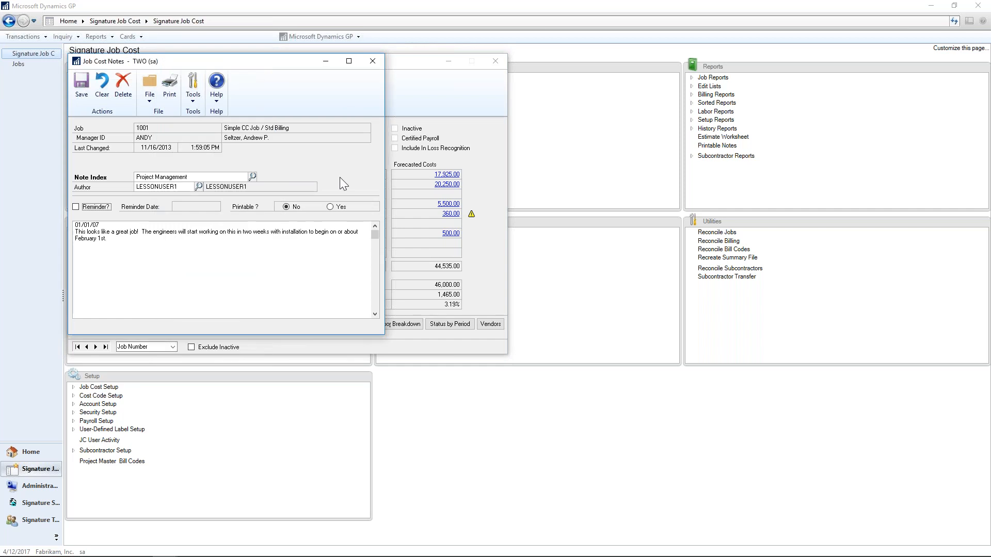
left_click(372, 61)
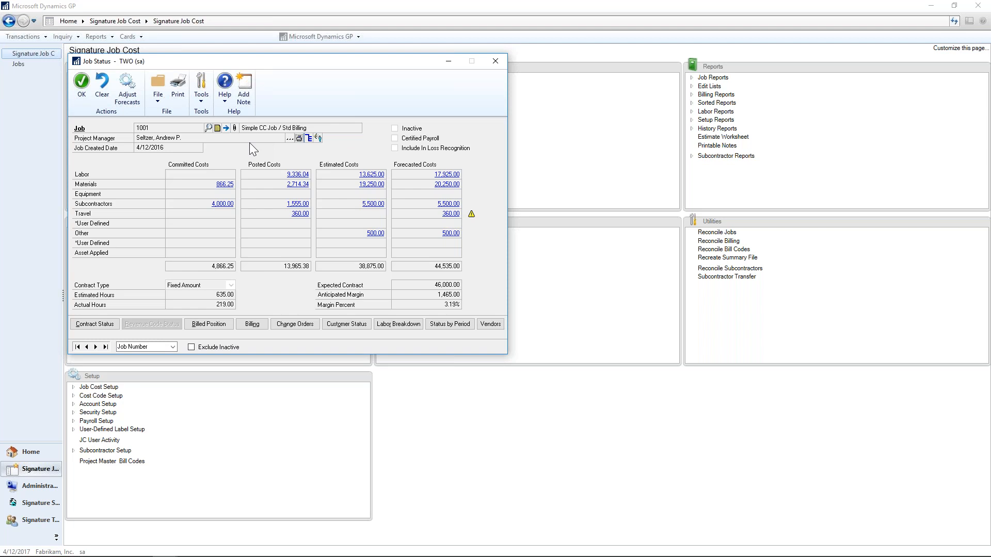
Drill into job 1001's committed Materials costs and open the committed transactions for cost code 01-3000-002, 1st Floor - Materials.
left_click(227, 187)
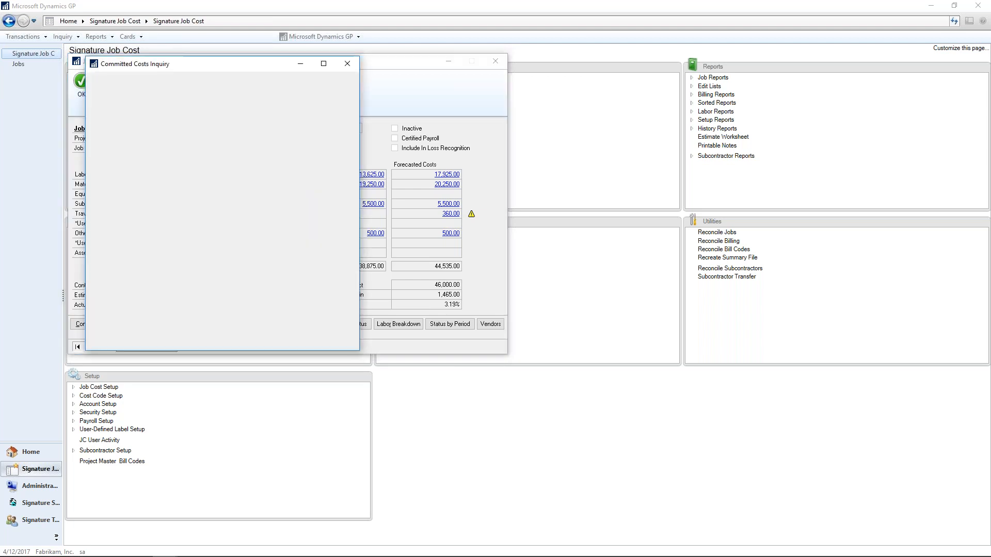
left_click(350, 174)
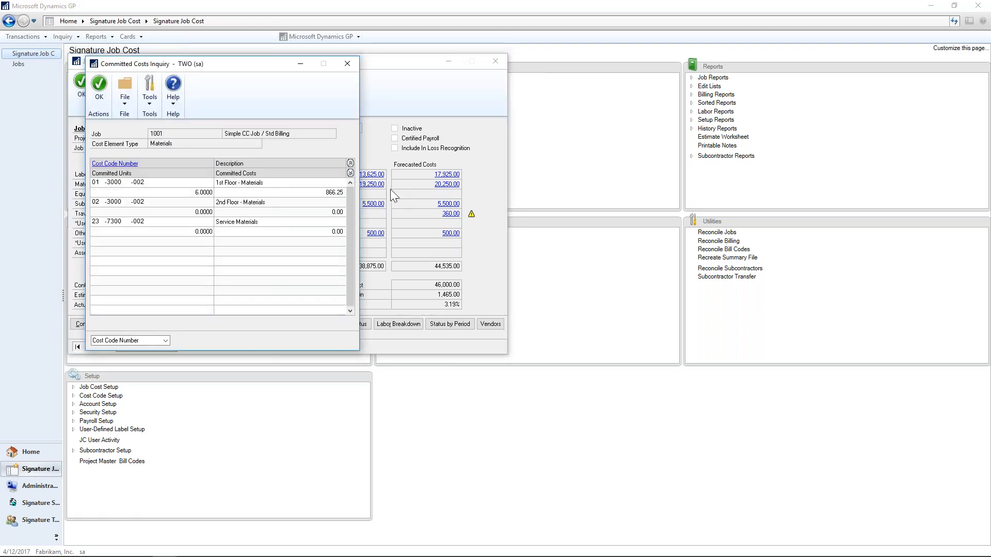
left_click(150, 196)
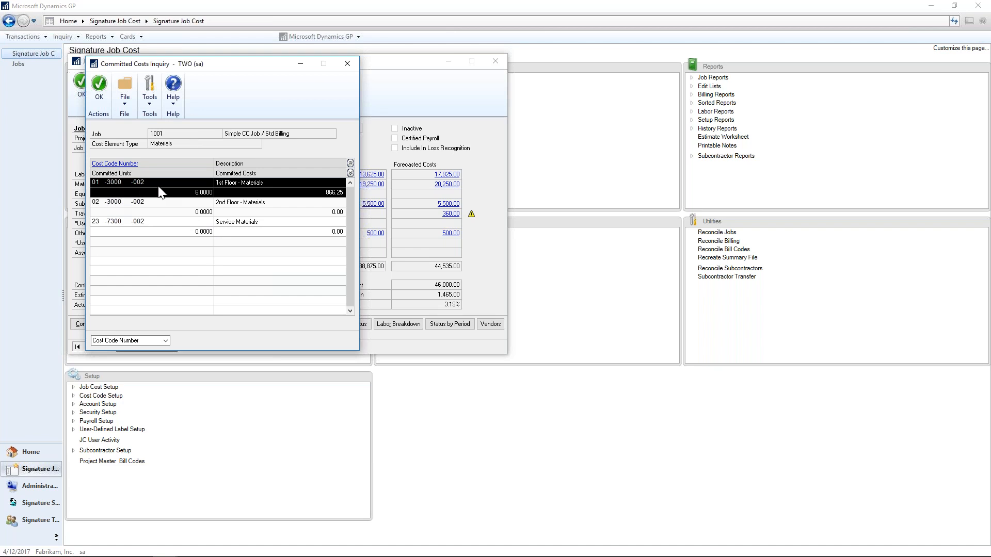
left_click(101, 164)
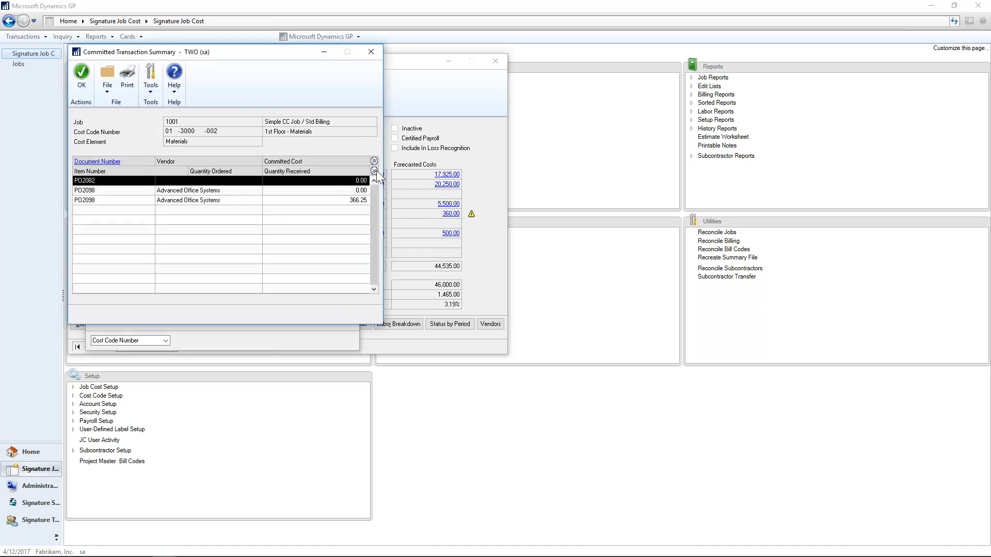
Inspect the expanded line details of the Advanced Office Systems purchase order behind item ANSW-PAN-2460, and return to Job Status.
left_click(283, 201)
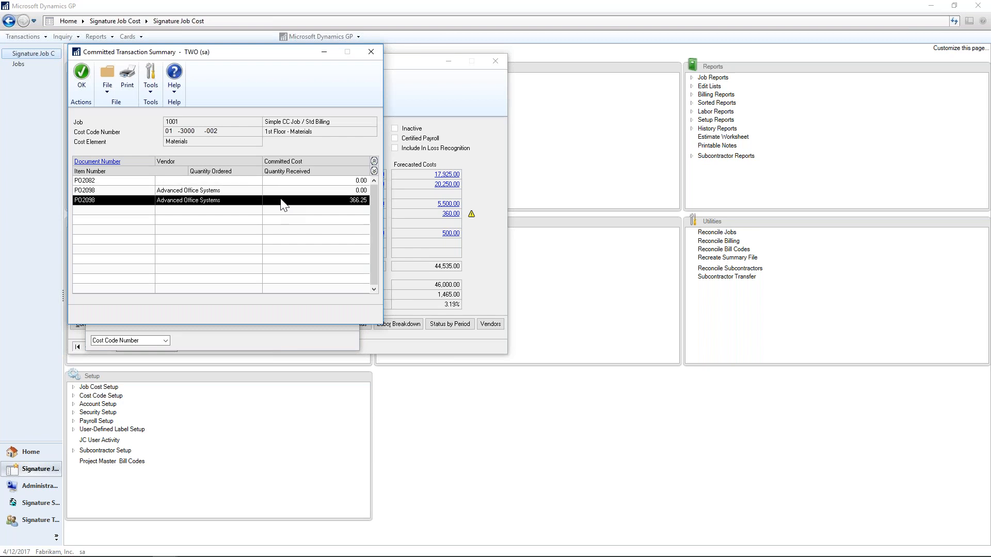
left_click(374, 171)
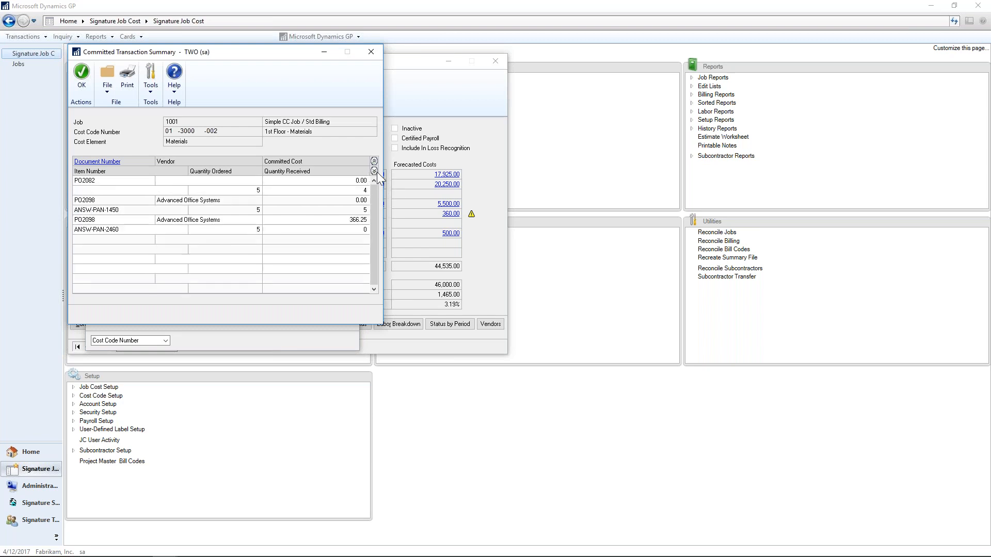
double_click(260, 232)
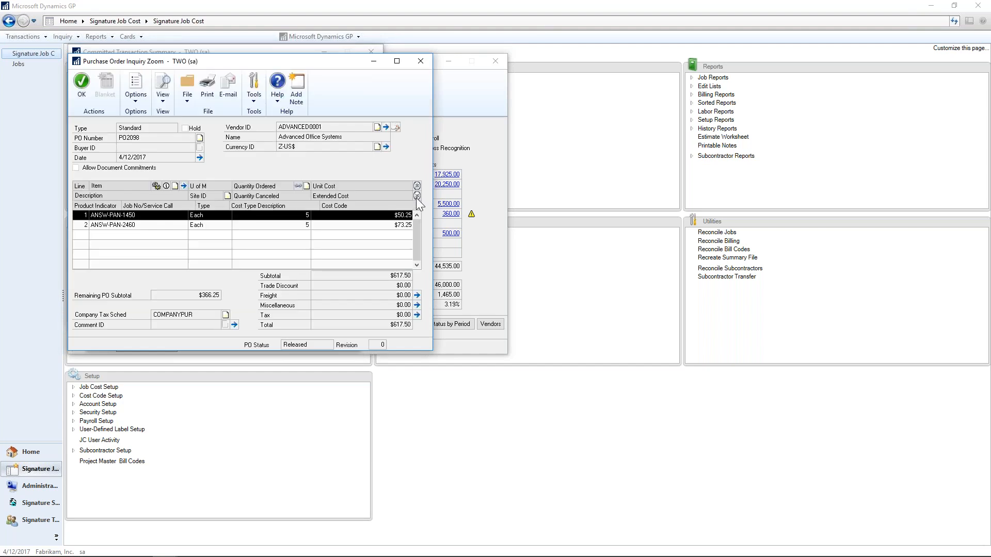
left_click(417, 197)
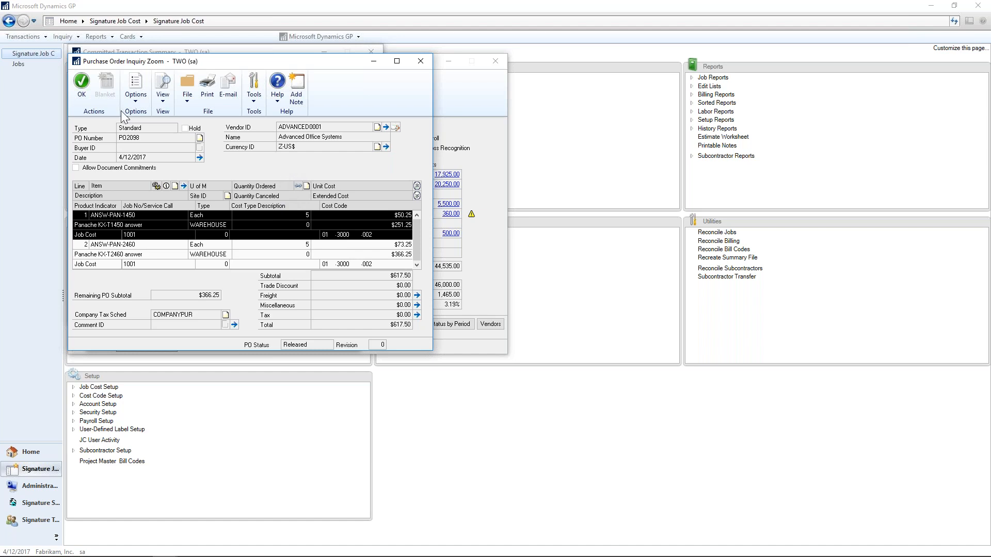
left_click(82, 88)
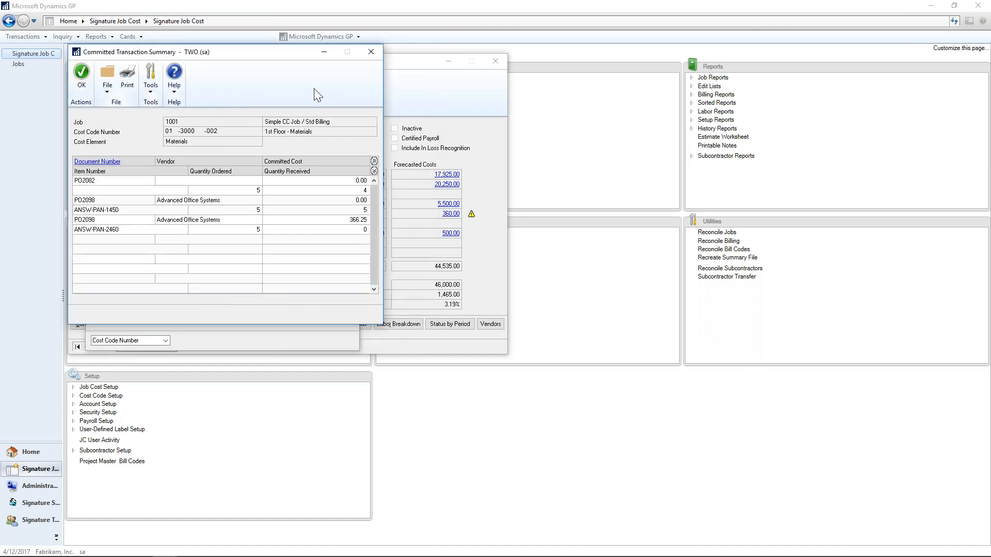
left_click(371, 52)
left_click(348, 61)
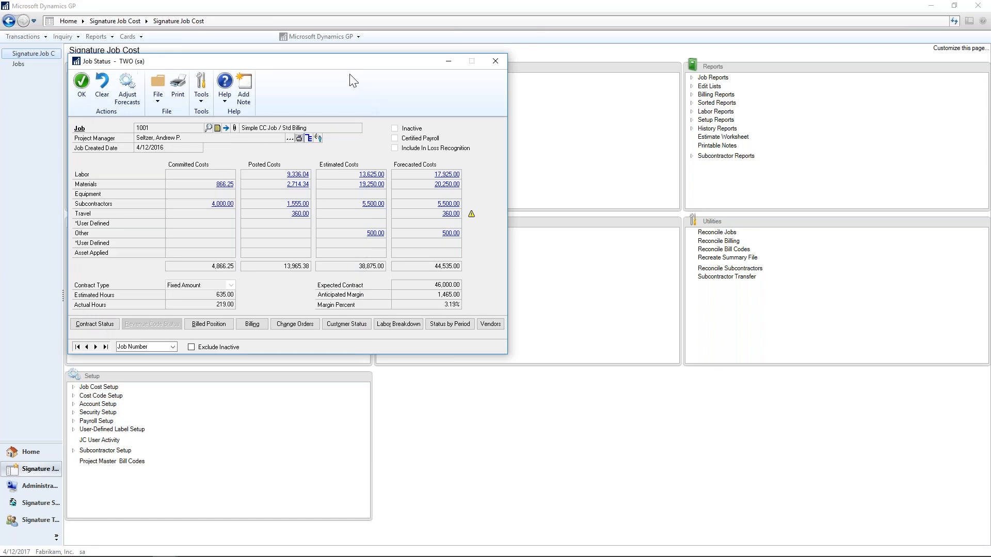
Drill into the posted Labor costs with expanded cost code lines and open the Engineering - Labor cost code detail.
left_click(293, 175)
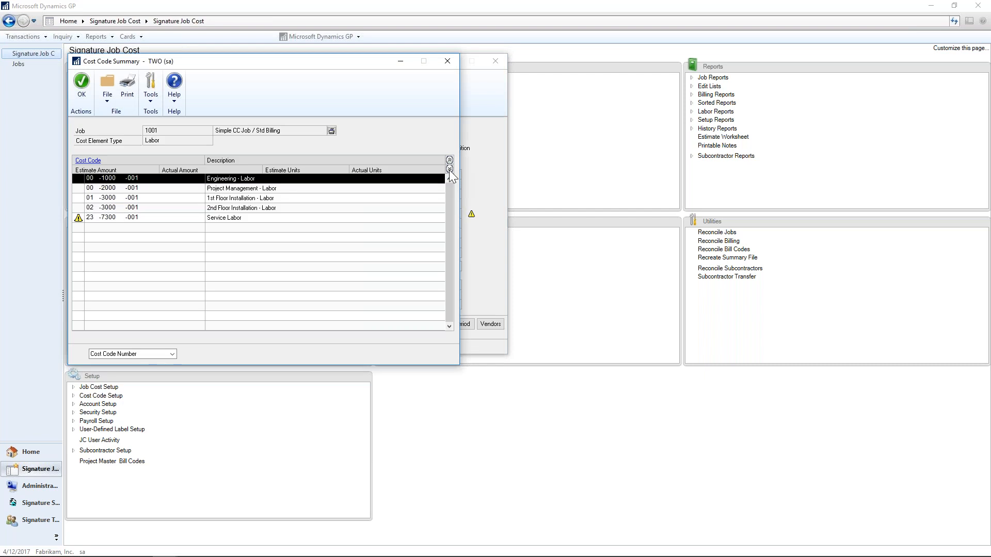
left_click(449, 169)
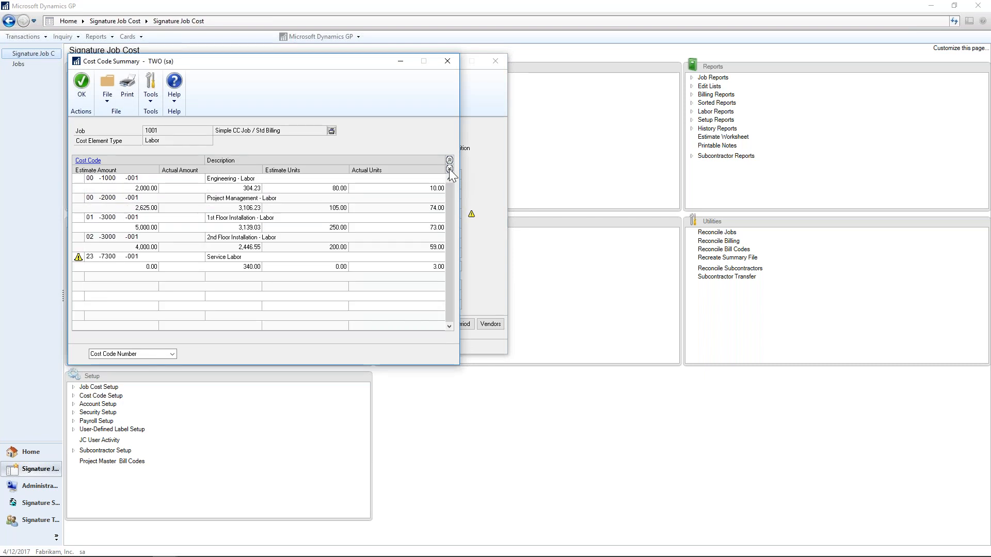
double_click(255, 190)
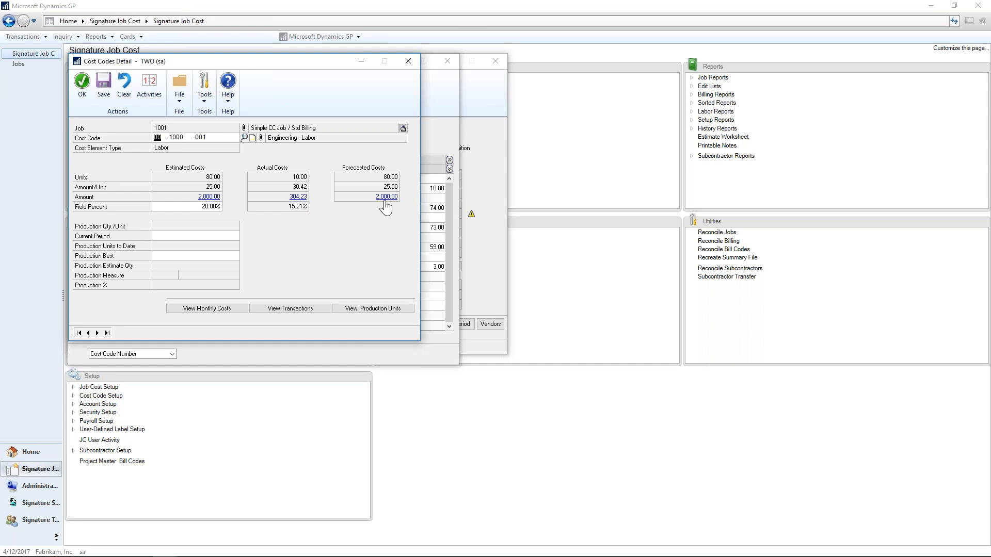
Review the payroll entry behind Engineering - Labor's actual amount, and check the Service Labor line in the cost code summary.
left_click(298, 197)
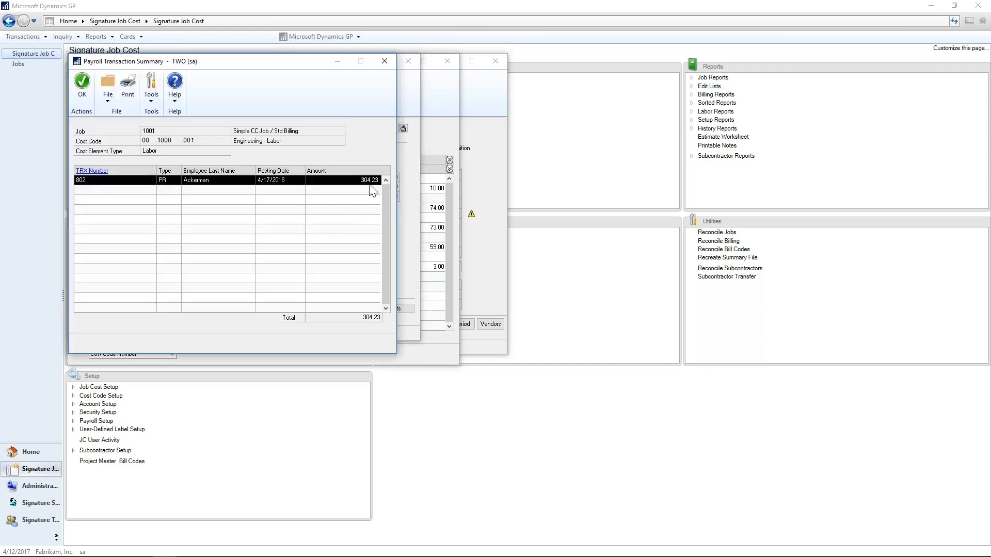
left_click(319, 182)
double_click(320, 180)
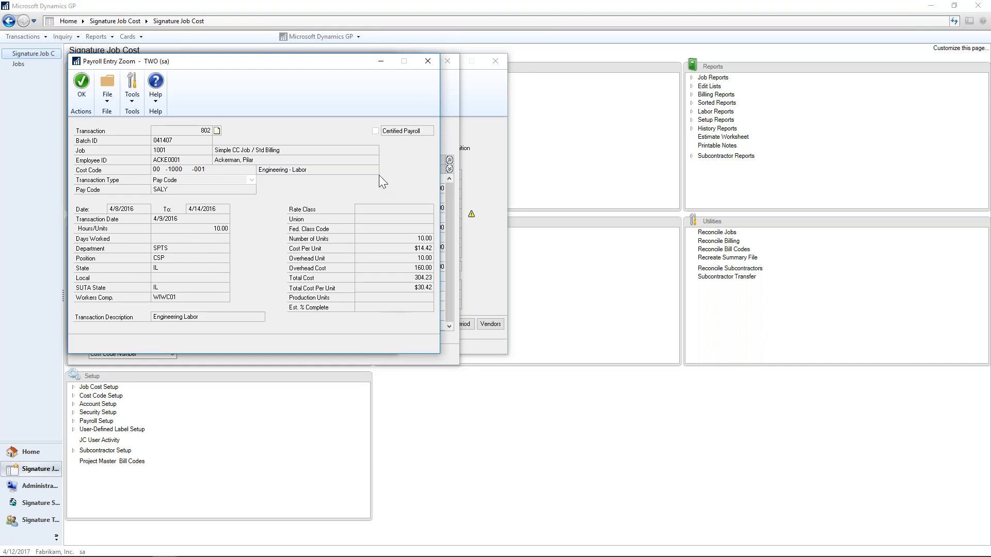
left_click(427, 62)
left_click(384, 62)
left_click(405, 66)
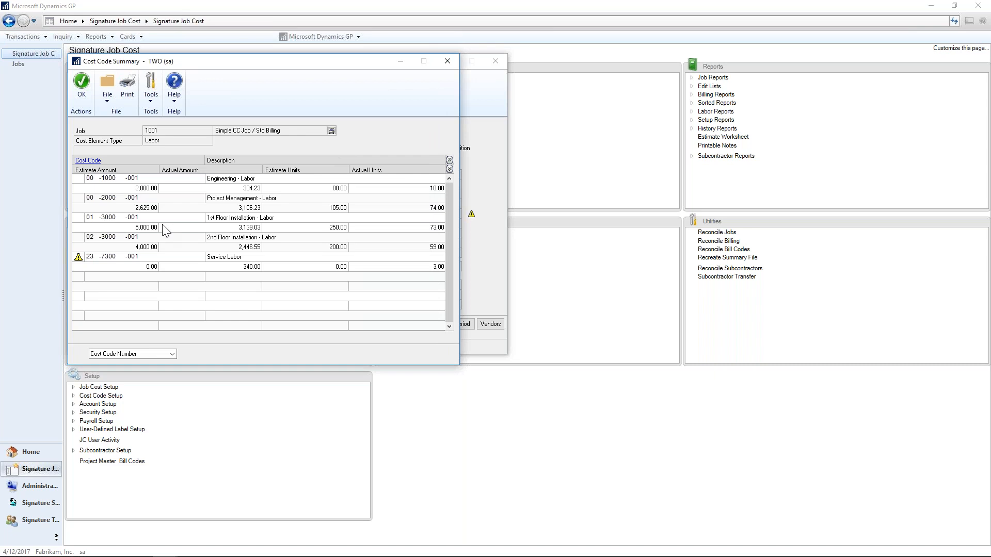
left_click(172, 264)
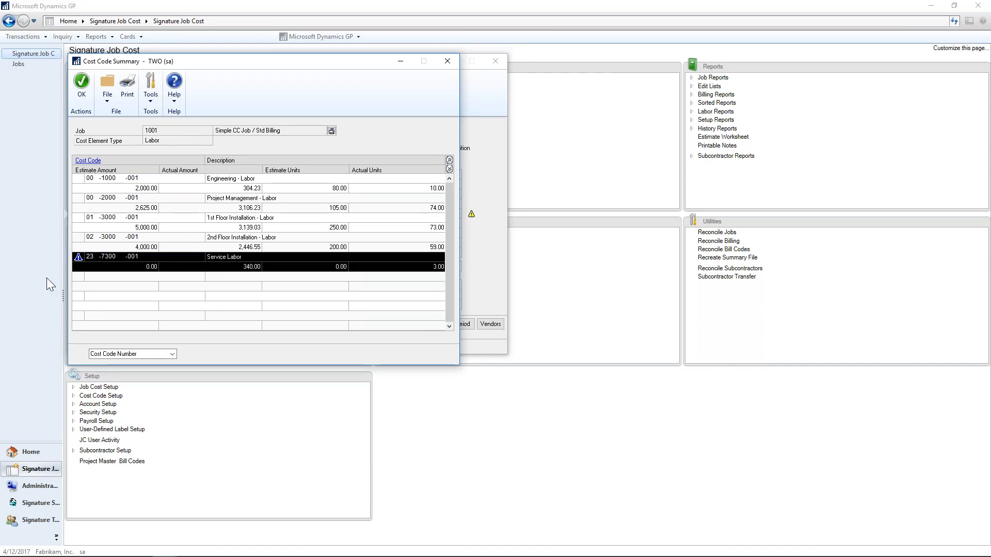
left_click(446, 62)
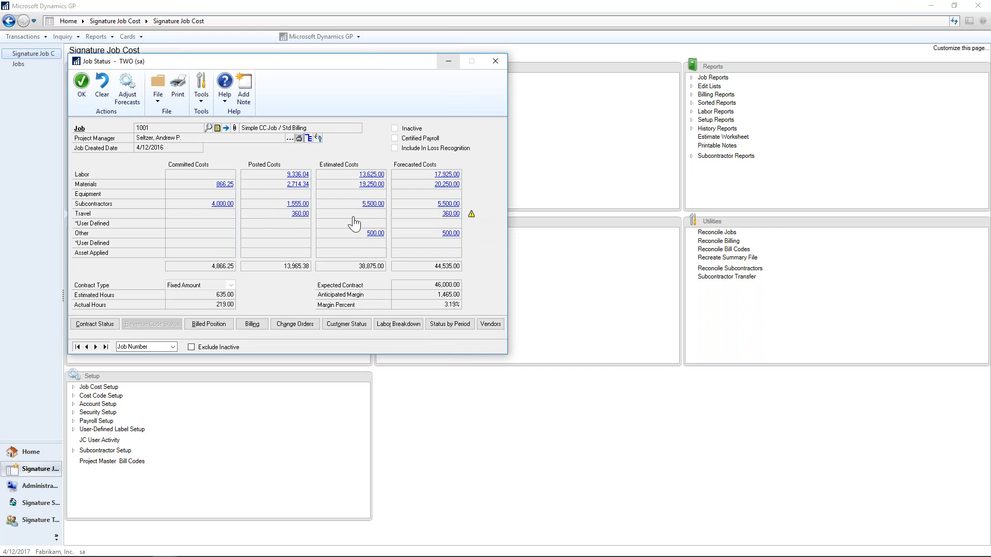
Drill into the posted Materials costs and list the transactions behind the 1st Floor - Materials actual amount.
left_click(294, 186)
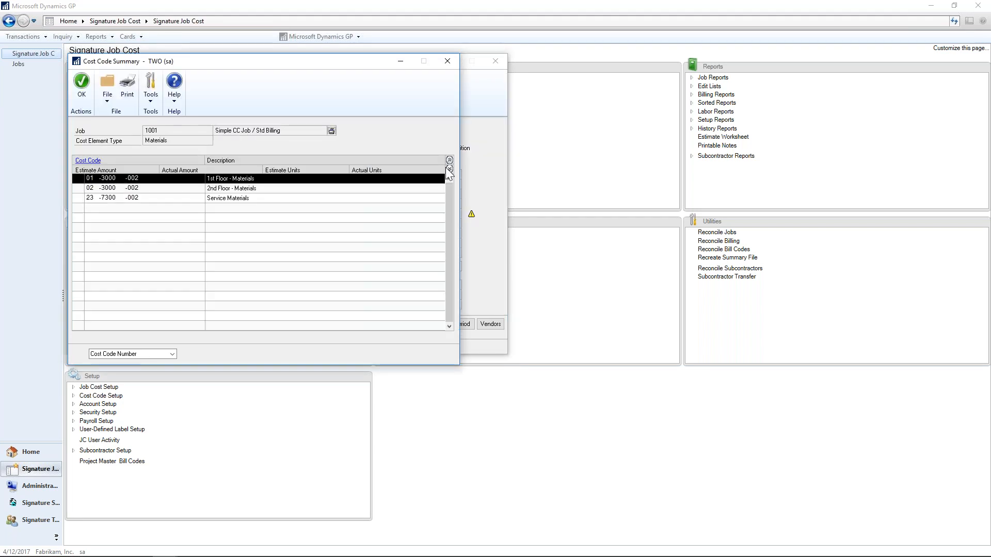
left_click(448, 168)
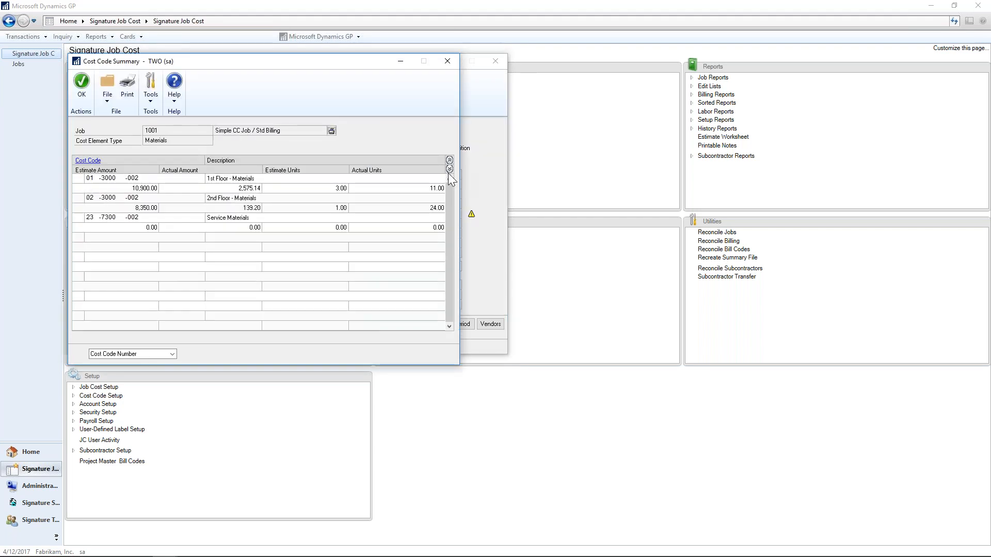
double_click(276, 191)
left_click(288, 198)
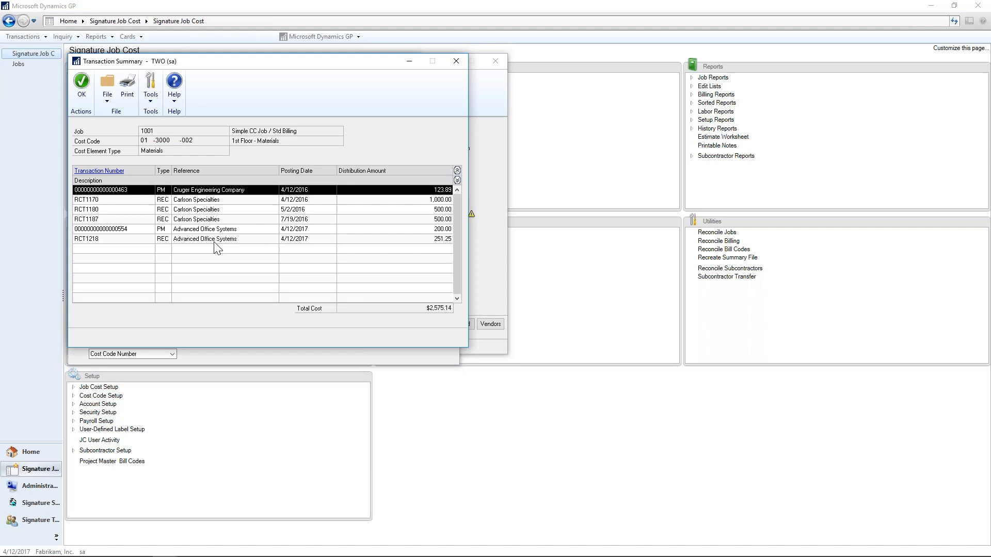
Inspect the expanded line details of the Advanced Office Systems receiving transaction, and return to Job Status.
left_click(215, 241)
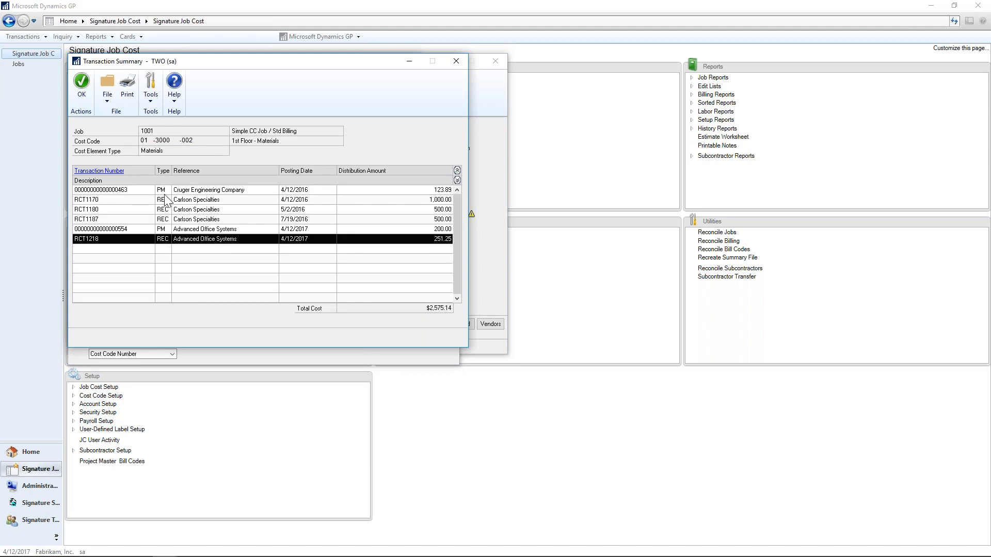
double_click(175, 240)
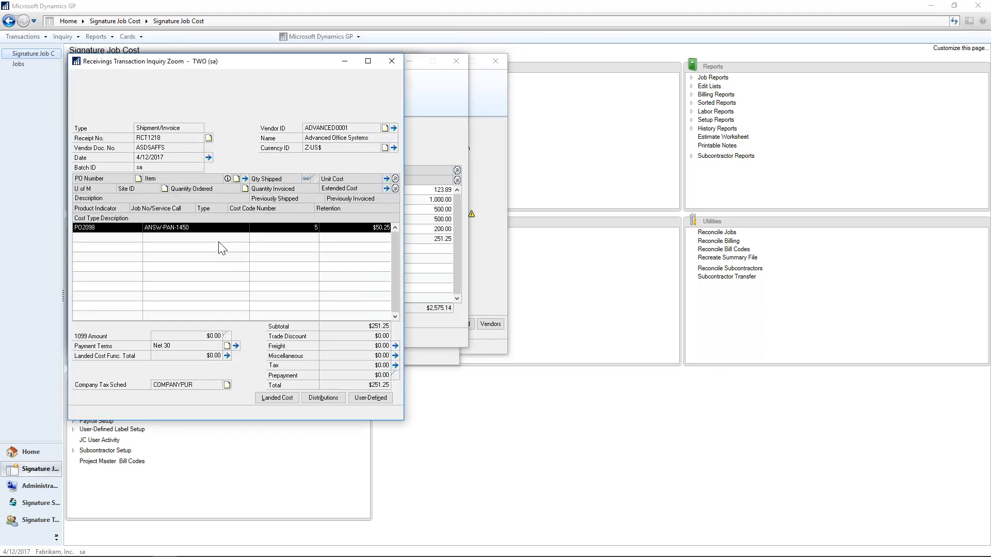
left_click(396, 189)
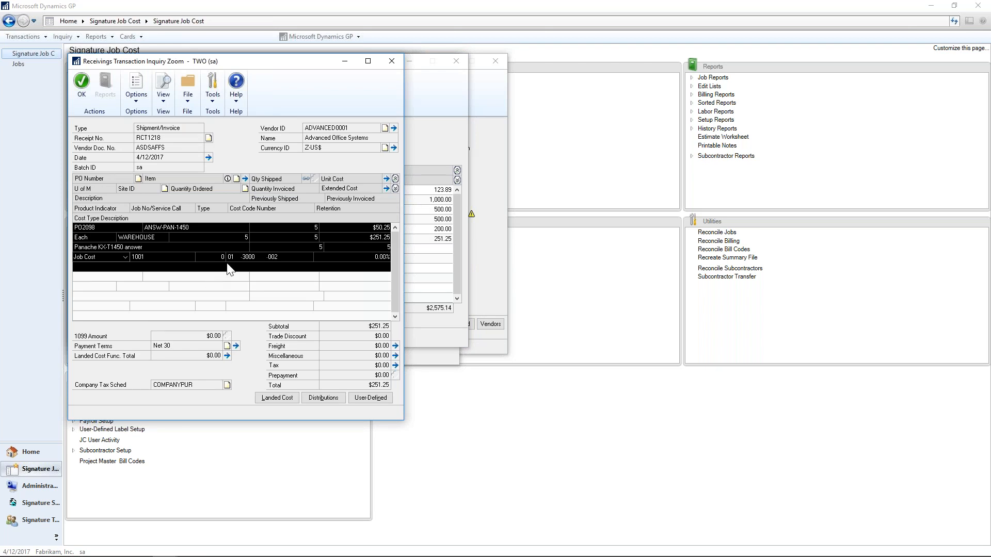
left_click(392, 64)
left_click(453, 63)
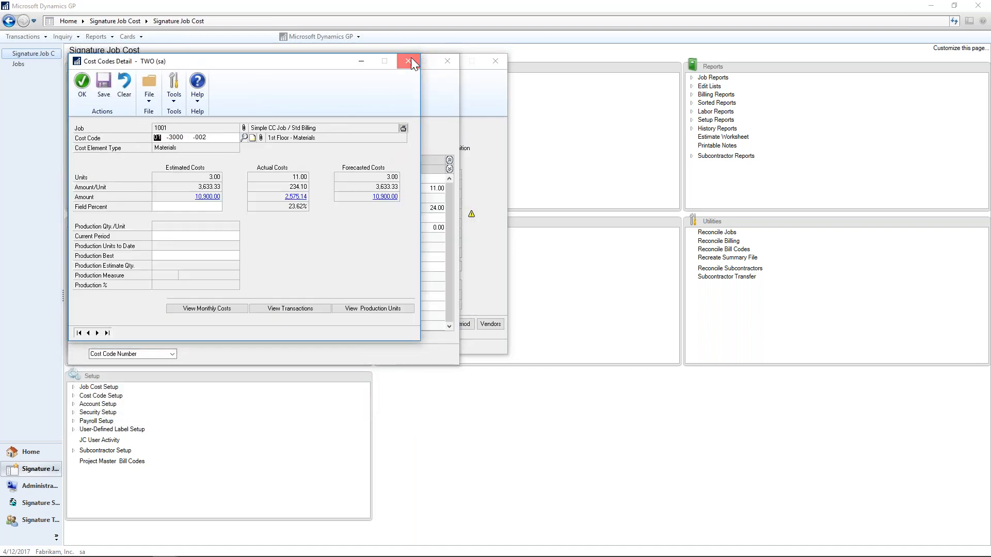
left_click(409, 61)
left_click(448, 62)
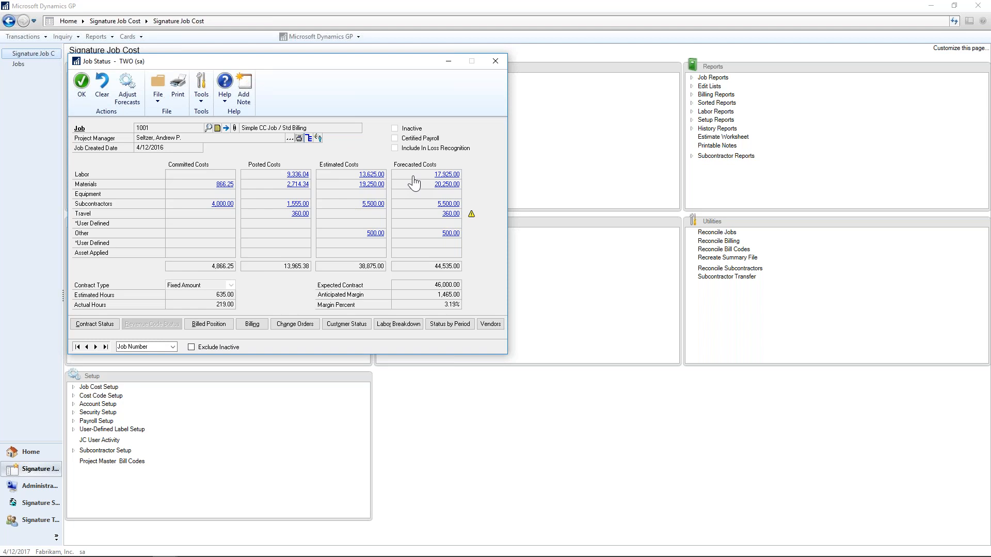
Review the Labor forecast cost revisions, including the "weather delay - crew on site" entry, without posting a new one.
left_click(440, 176)
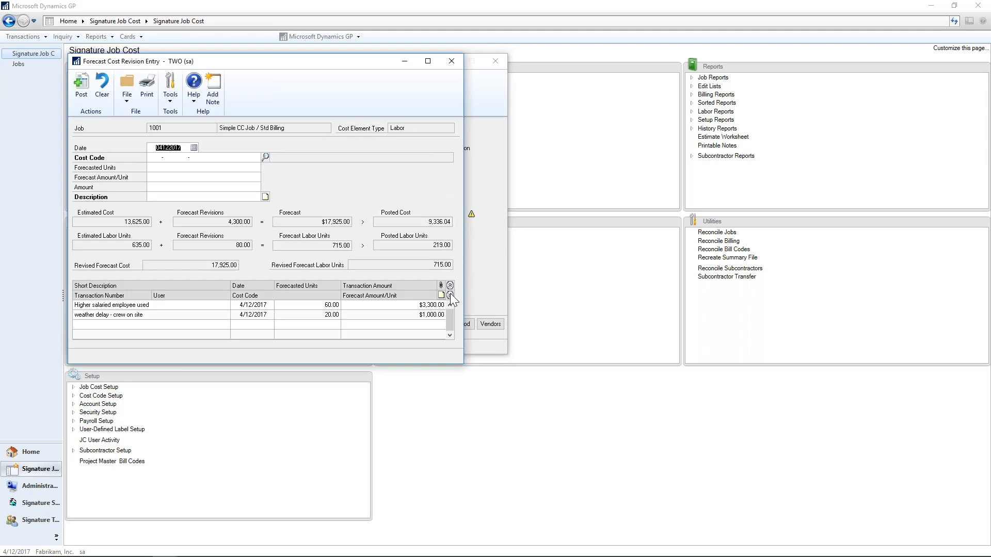
left_click(309, 317)
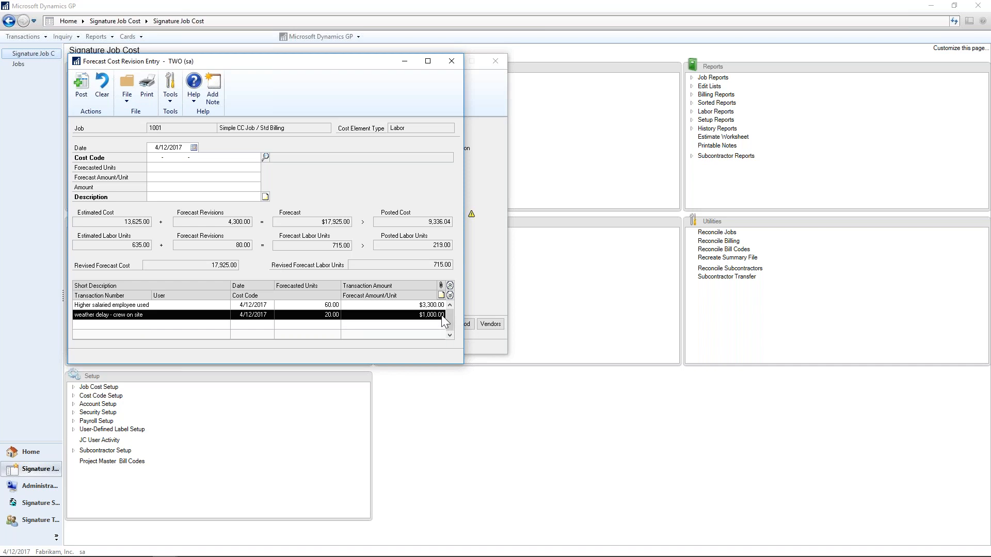
left_click(450, 62)
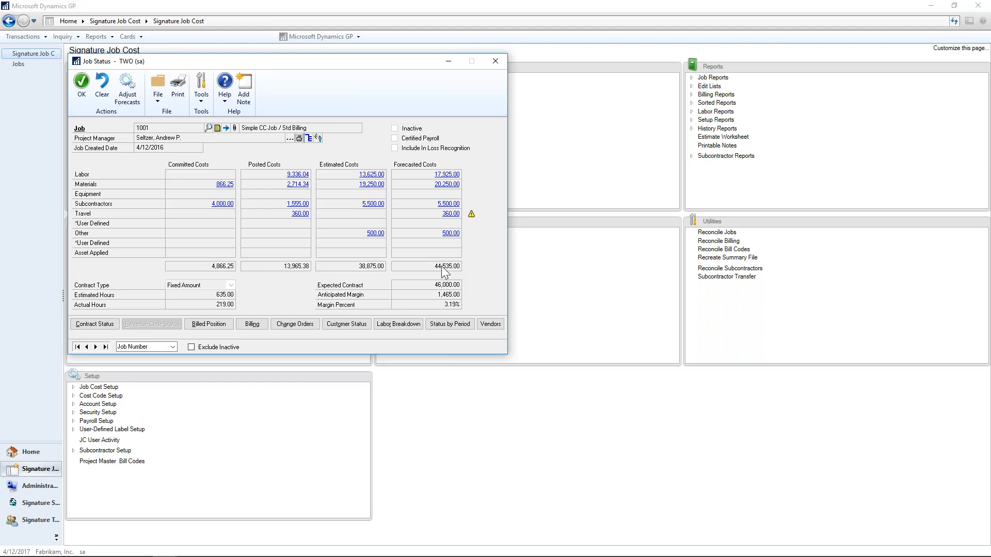
Examine the job's Billed Position, including contract earned, over/under billing and cash position.
left_click(208, 325)
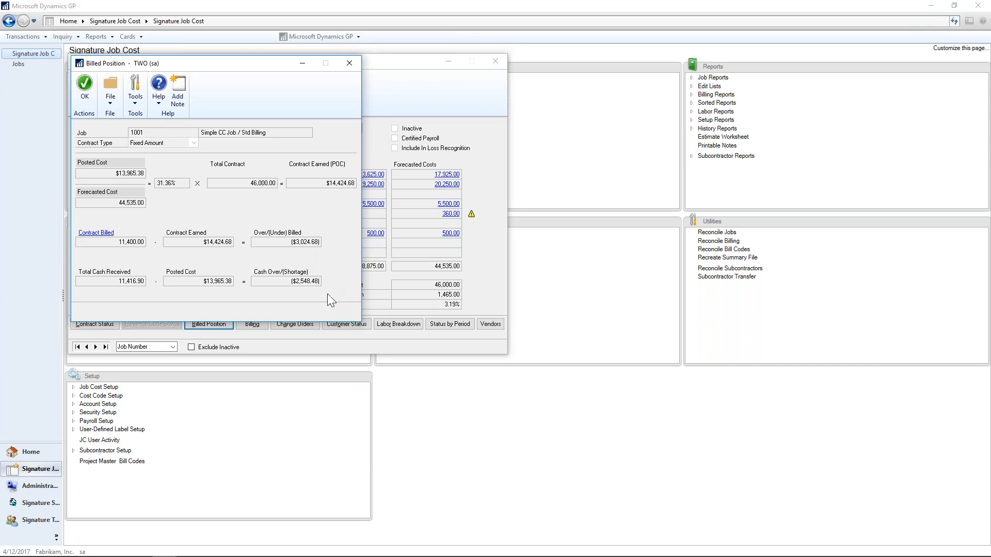
Leave the billed position and list the job's billing transactions with the customer, contract billed and amount remaining details expanded.
left_click(349, 64)
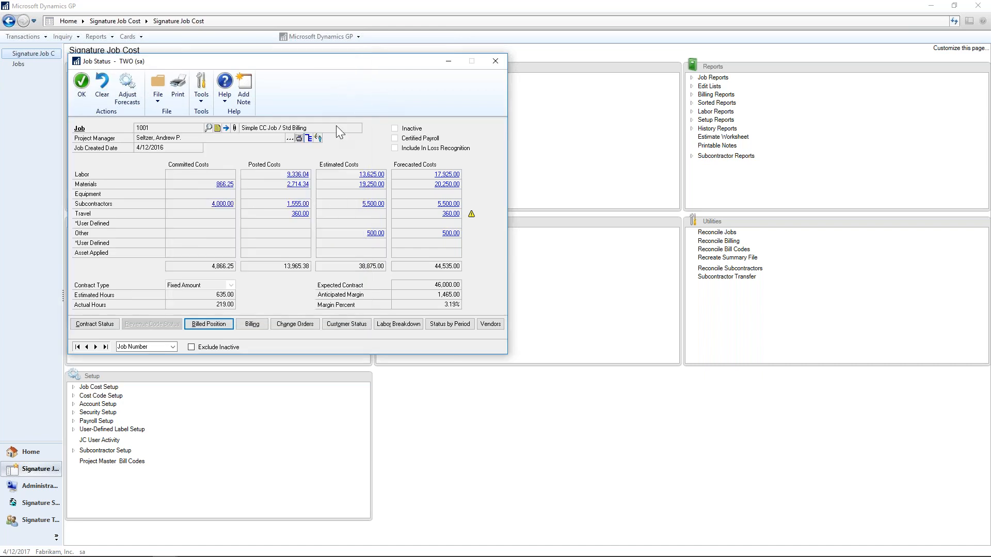
left_click(256, 326)
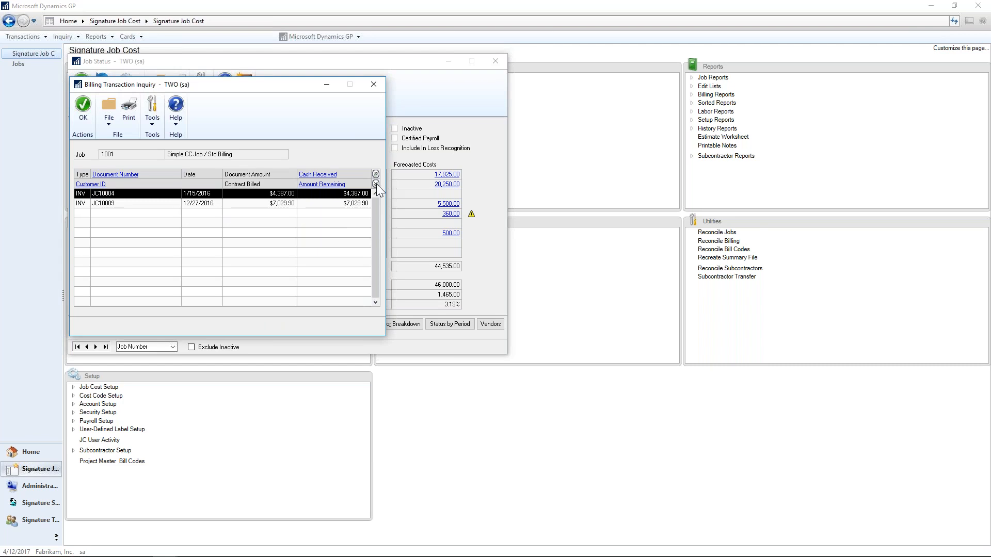
left_click(376, 184)
left_click(175, 198)
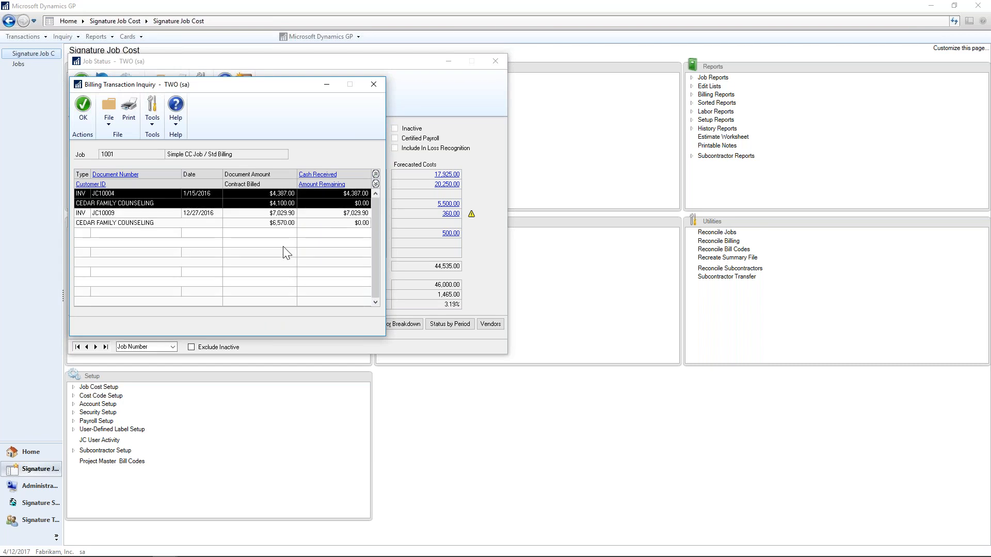
Inspect the 1/15/2016 deposit invoice, including its schedule and available print formats, and return to the billing transactions.
left_click(105, 177)
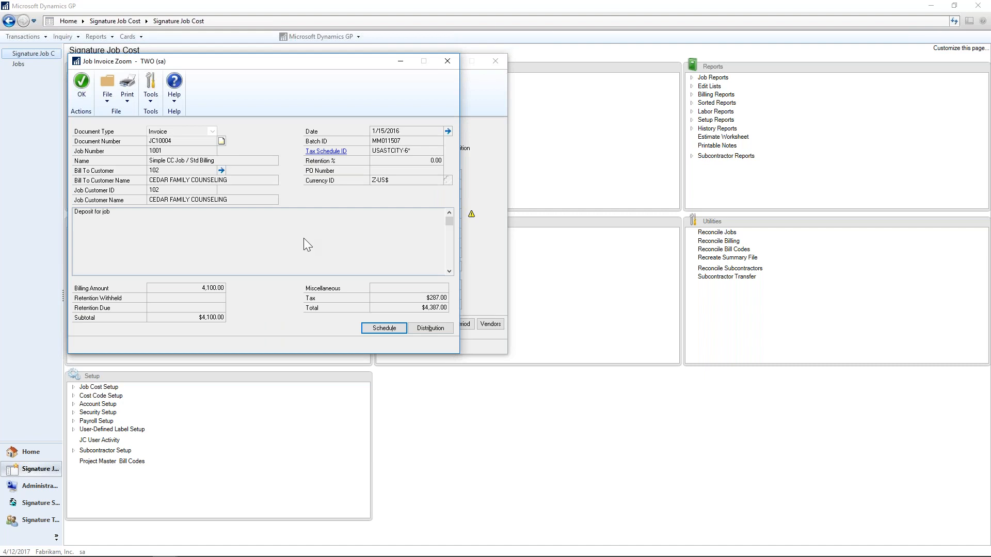
left_click(376, 327)
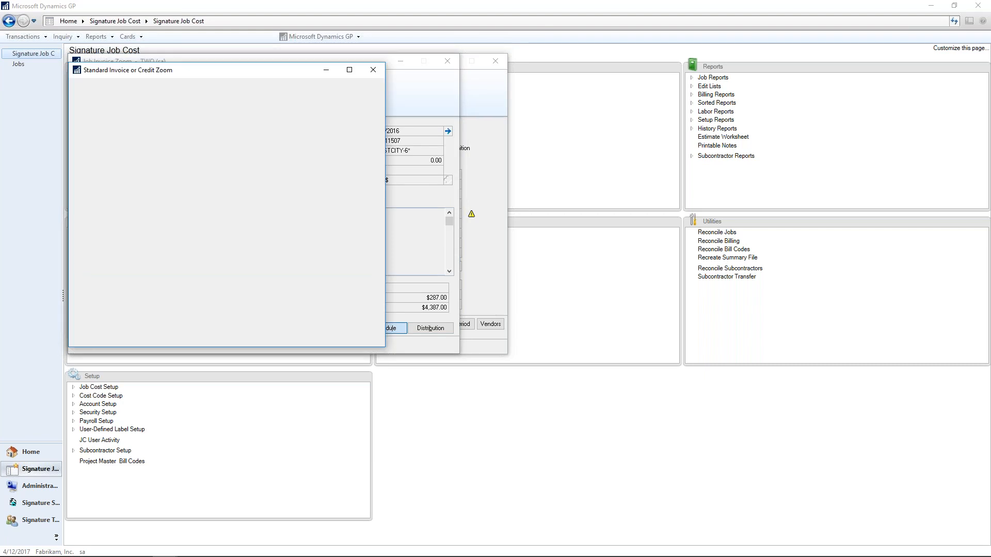
left_click(373, 69)
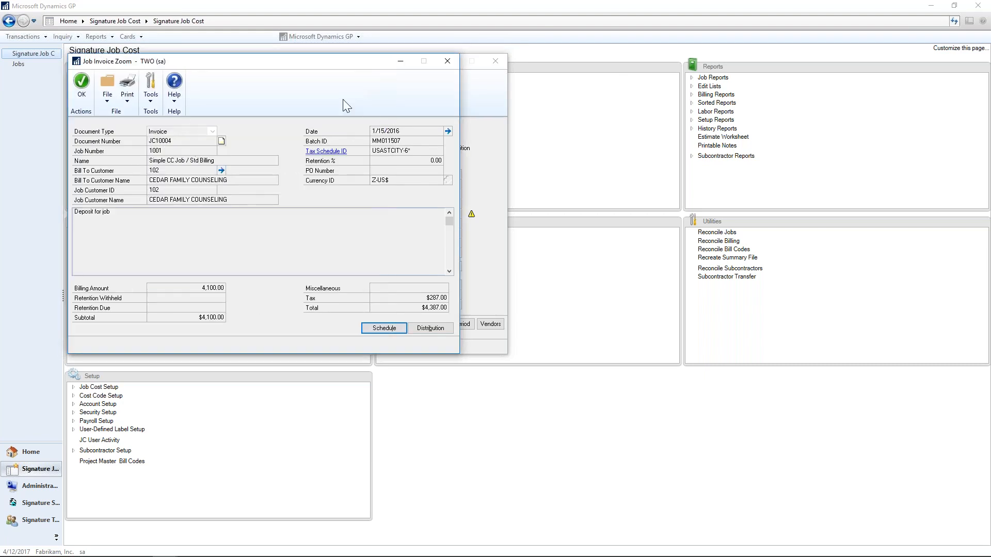
left_click(127, 101)
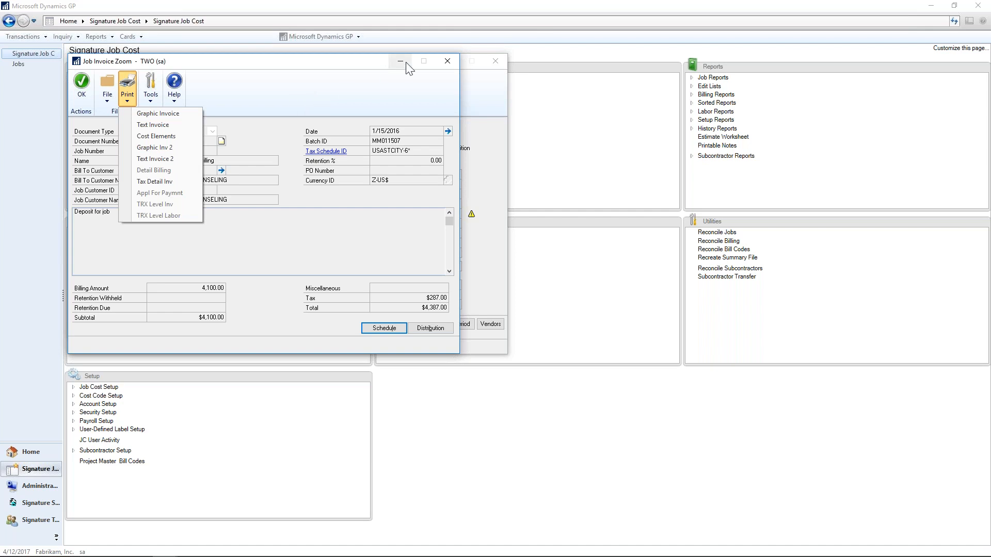
left_click(442, 64)
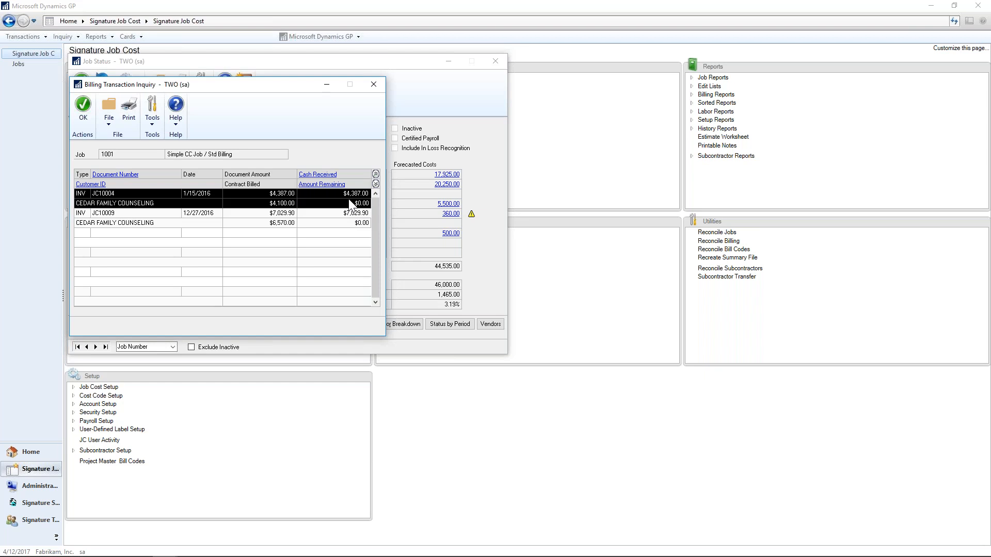
Drill into the cash received against the 1/15/2016 invoice, inspect the 2/1/2016 check receipt, and return to Job Status.
left_click(318, 175)
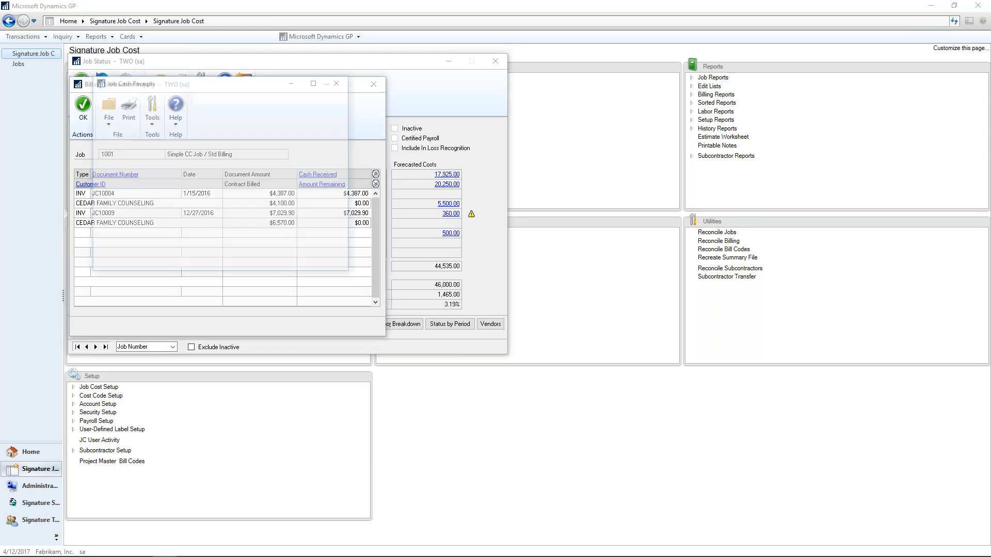
double_click(231, 181)
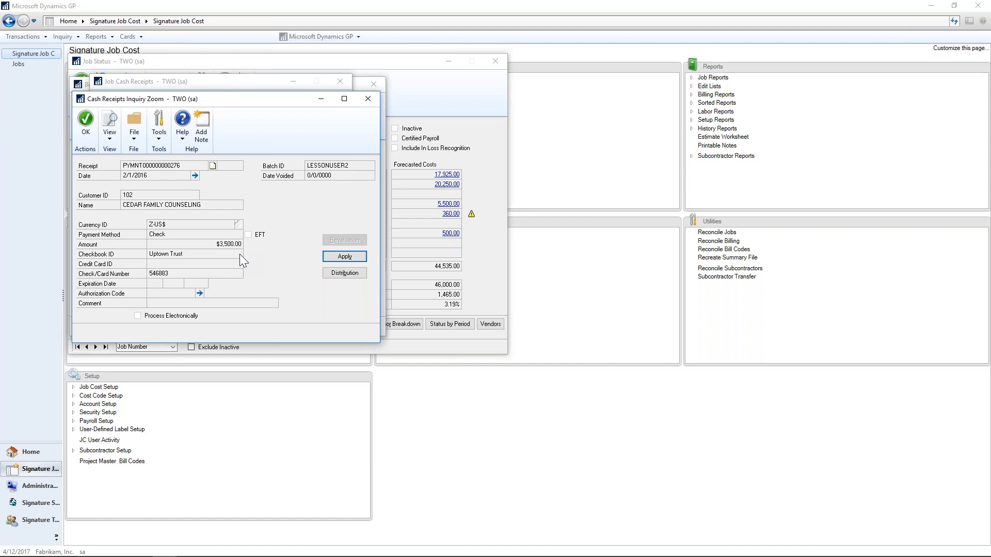
left_click(364, 104)
left_click(341, 82)
left_click(372, 86)
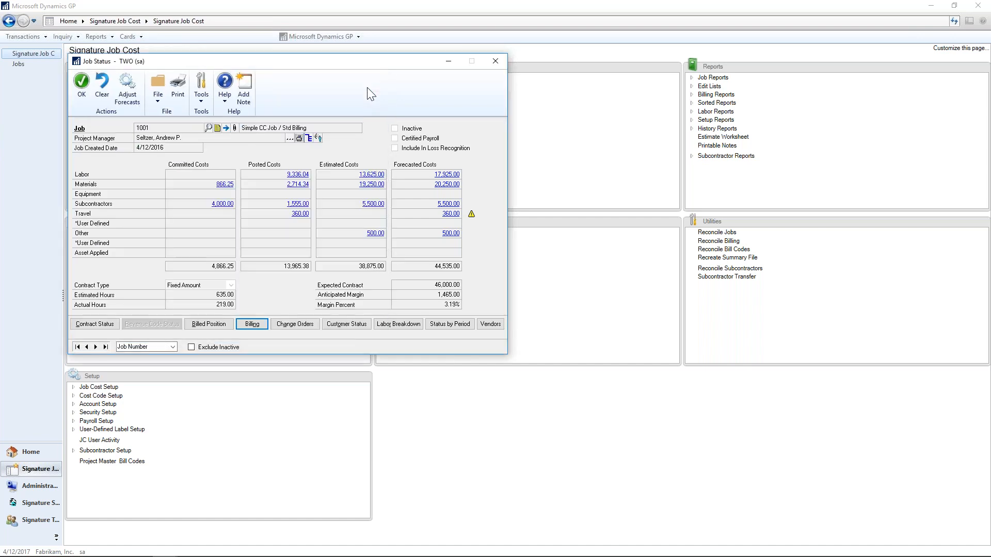
Review the job's change orders and the details of change order 1001-1, and return to Job Status.
left_click(295, 325)
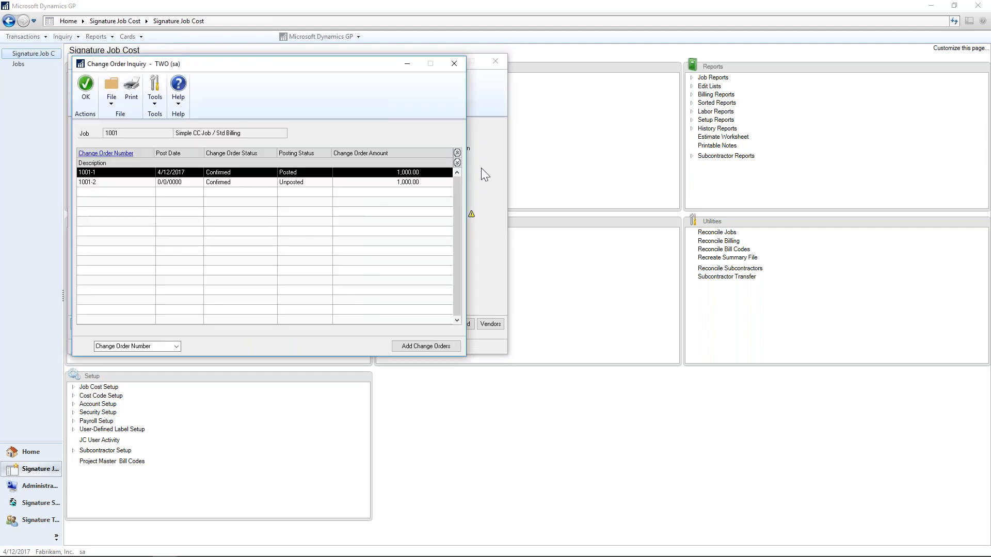
double_click(304, 174)
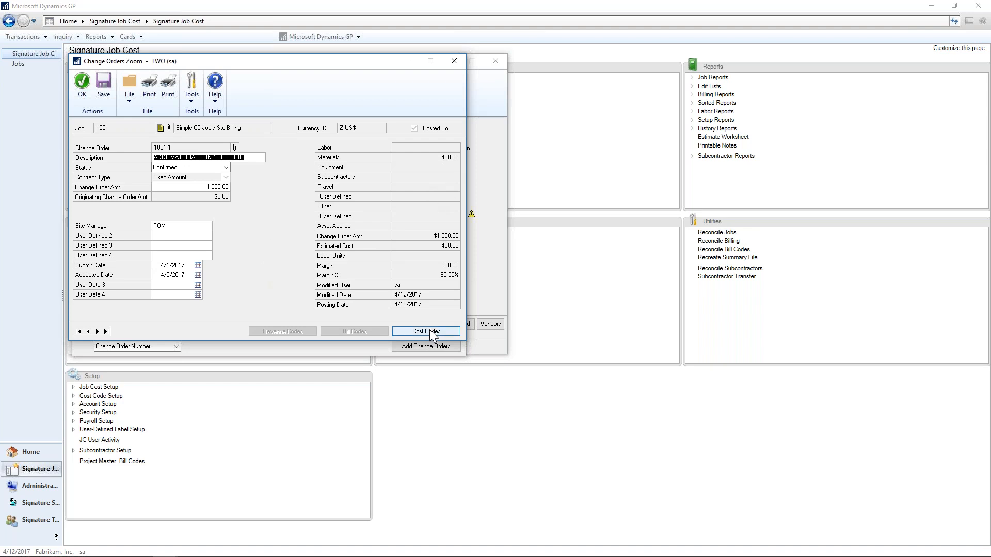
left_click(81, 88)
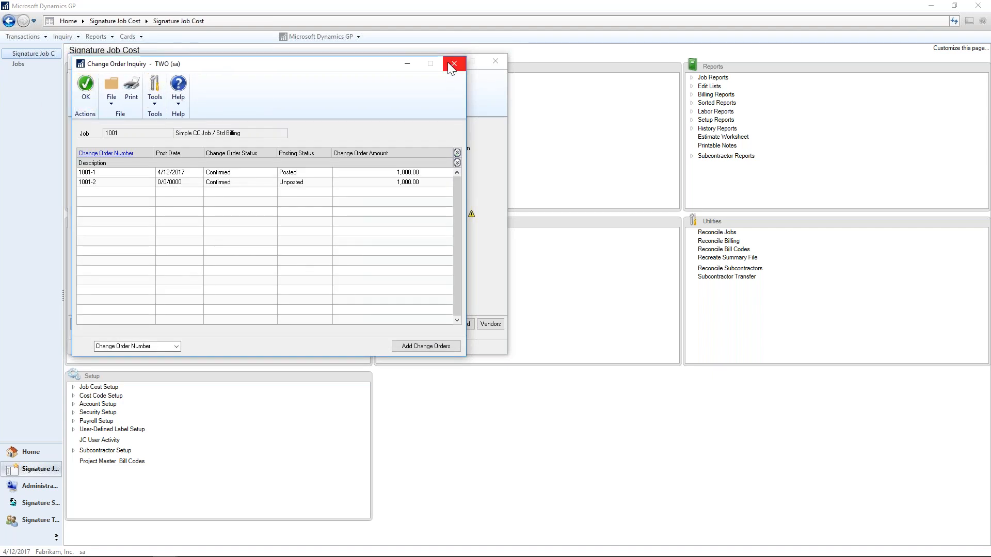
left_click(452, 64)
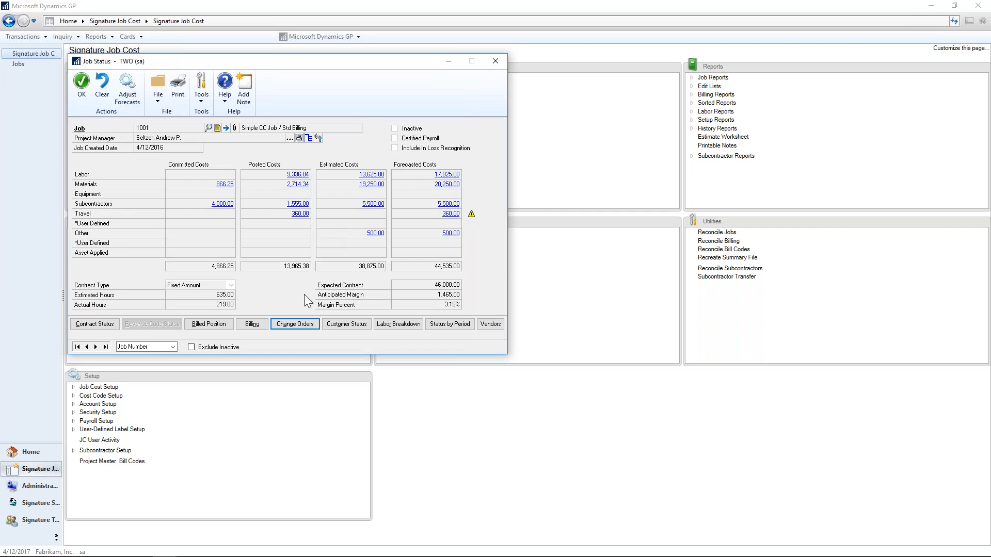
Check the customer's payment summary and the job's labor breakdown of estimated, actual and variance units by cost code.
left_click(356, 324)
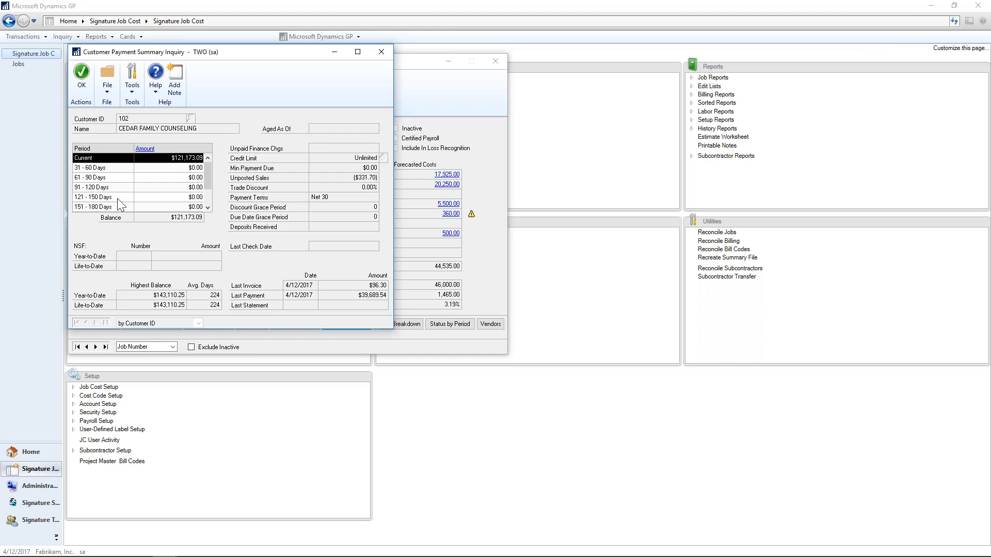
left_click(381, 52)
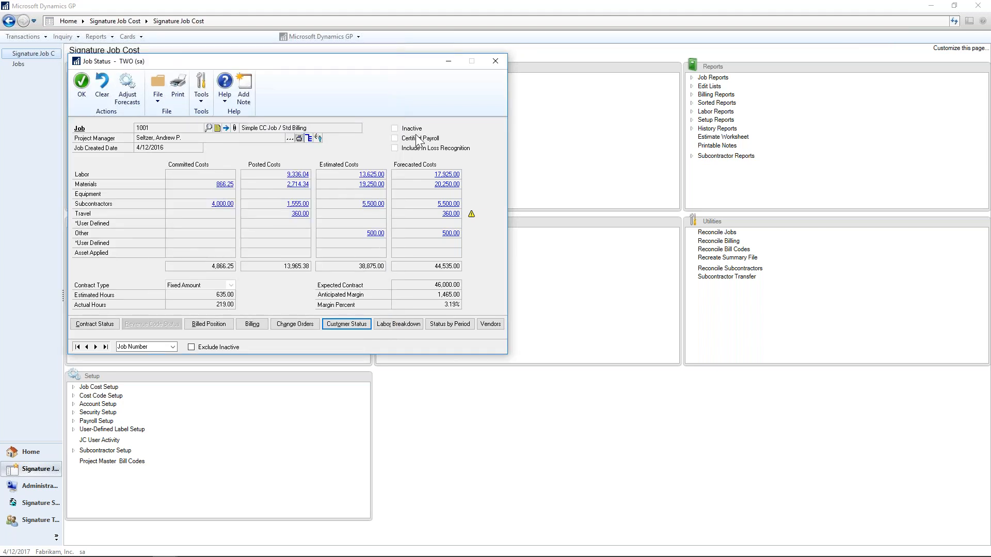
left_click(406, 322)
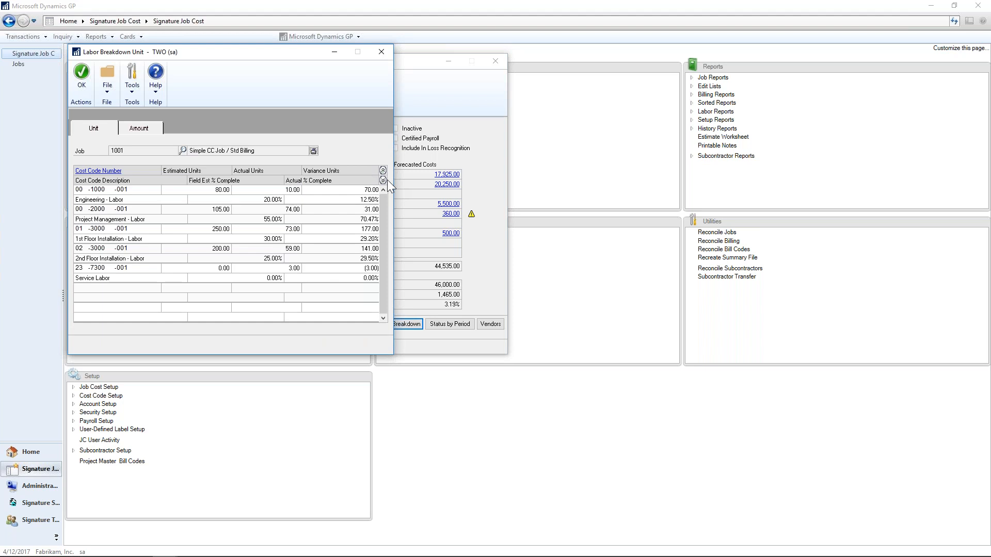
left_click(224, 196)
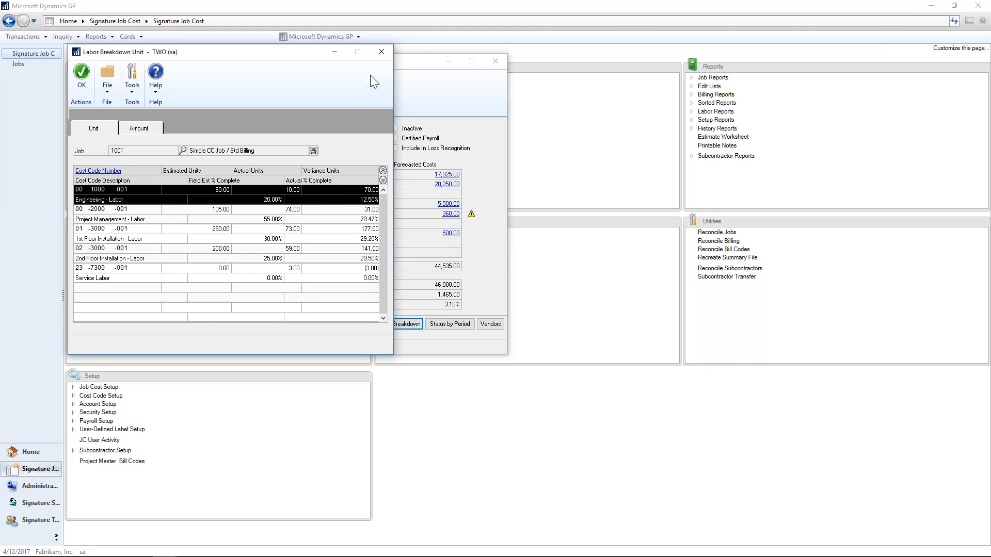
left_click(382, 52)
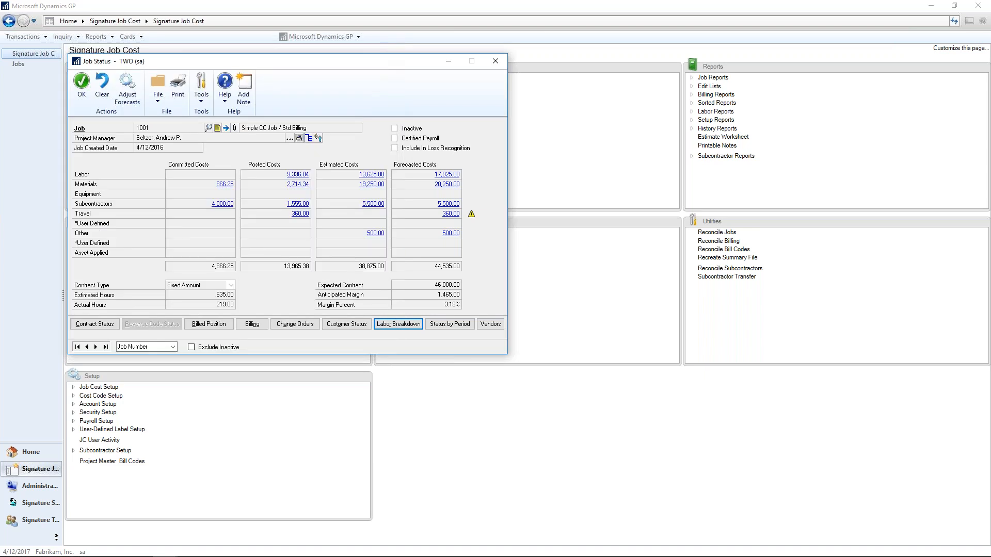
Compare the job's forecasted and posted costs by period for 2017, through period 4.
left_click(447, 324)
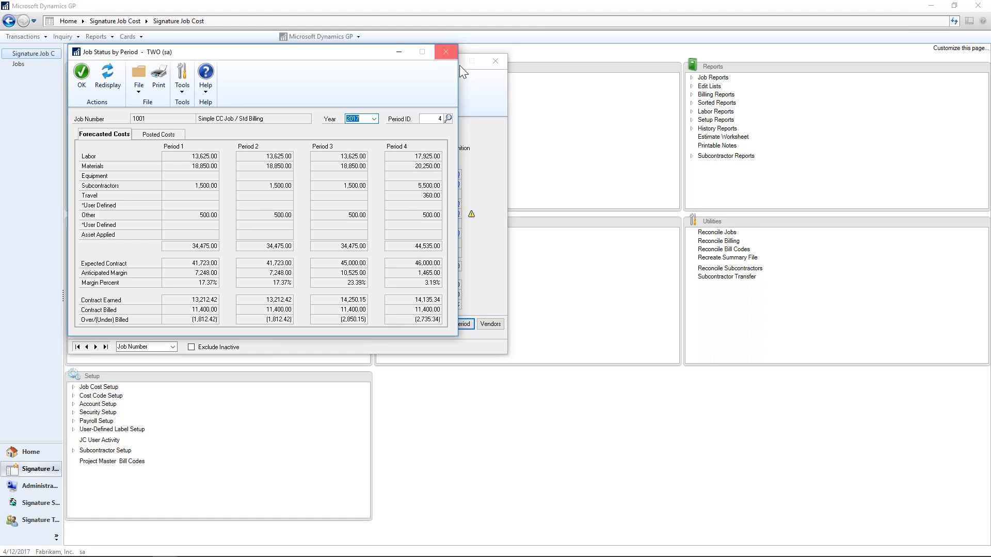
left_click(173, 136)
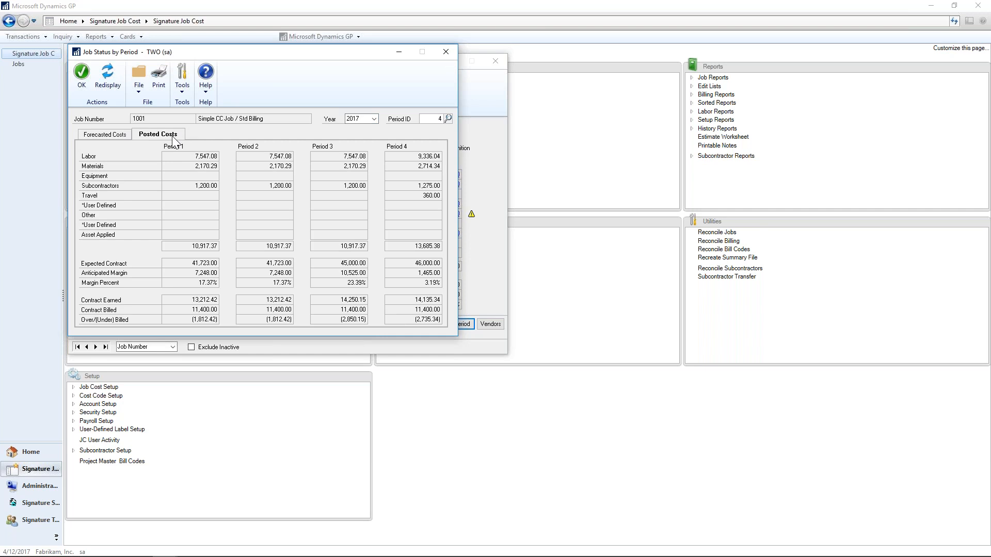
left_click(446, 52)
Look up the job's vendor transactions for AA Insulation Company, Inc. and for Advanced Office Systems, and return to Job Status.
left_click(491, 324)
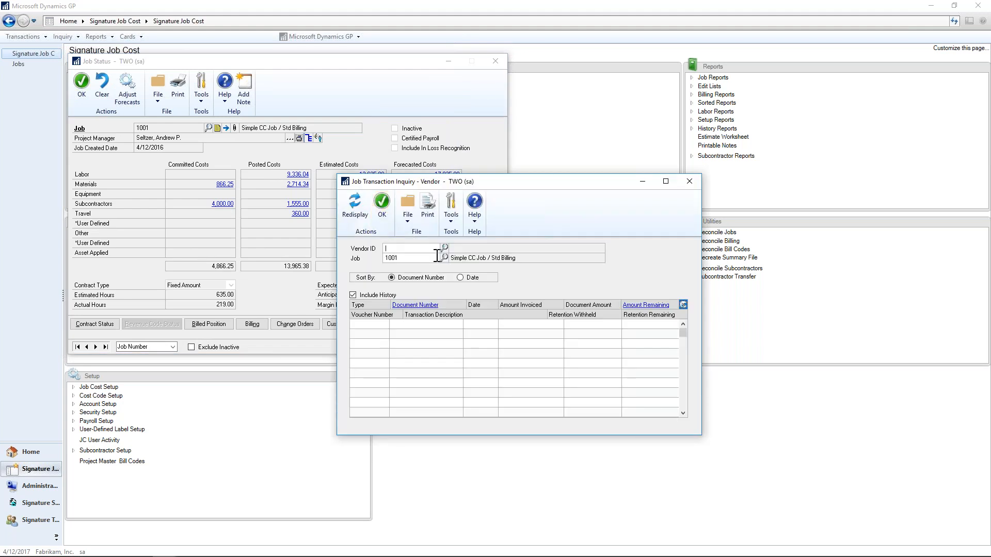
left_click(445, 249)
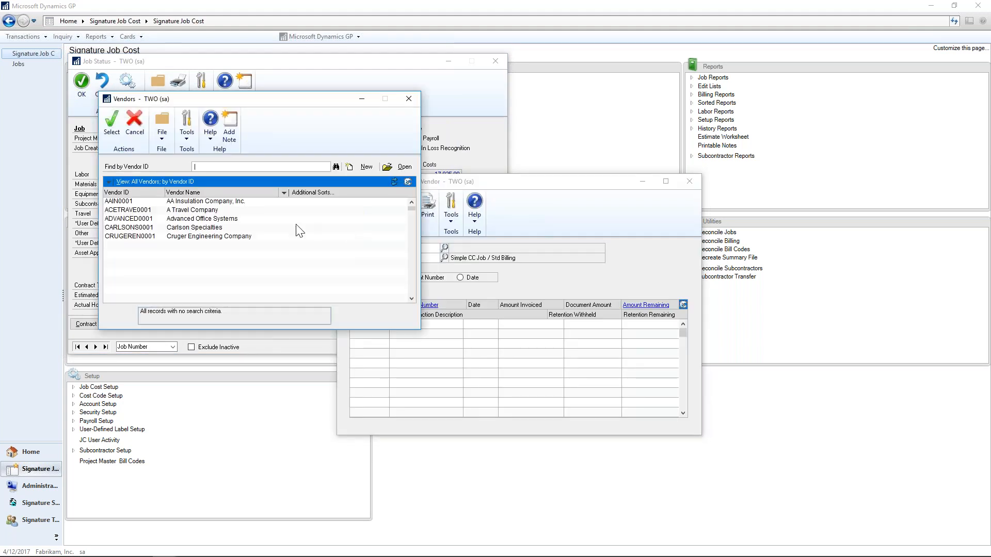
double_click(213, 202)
left_click(500, 318)
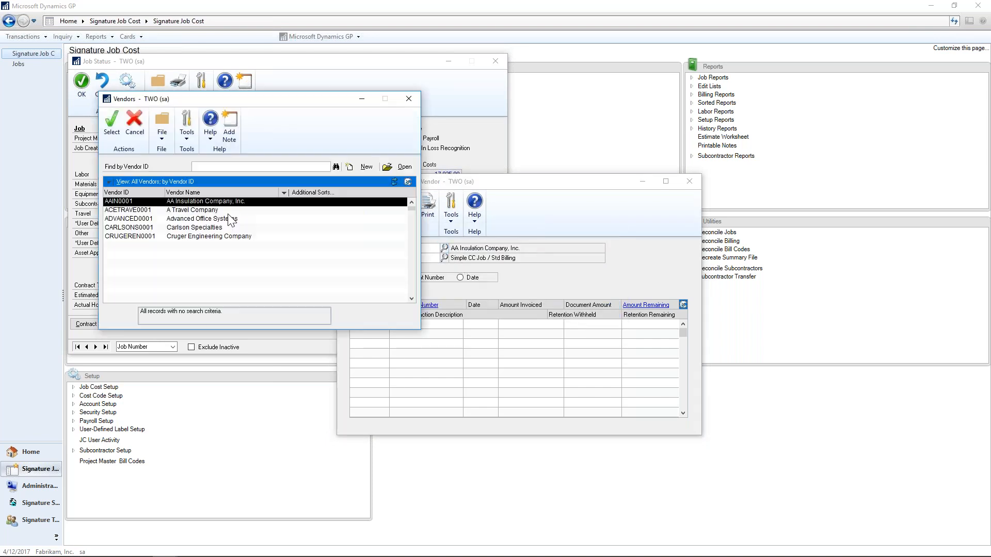
double_click(231, 219)
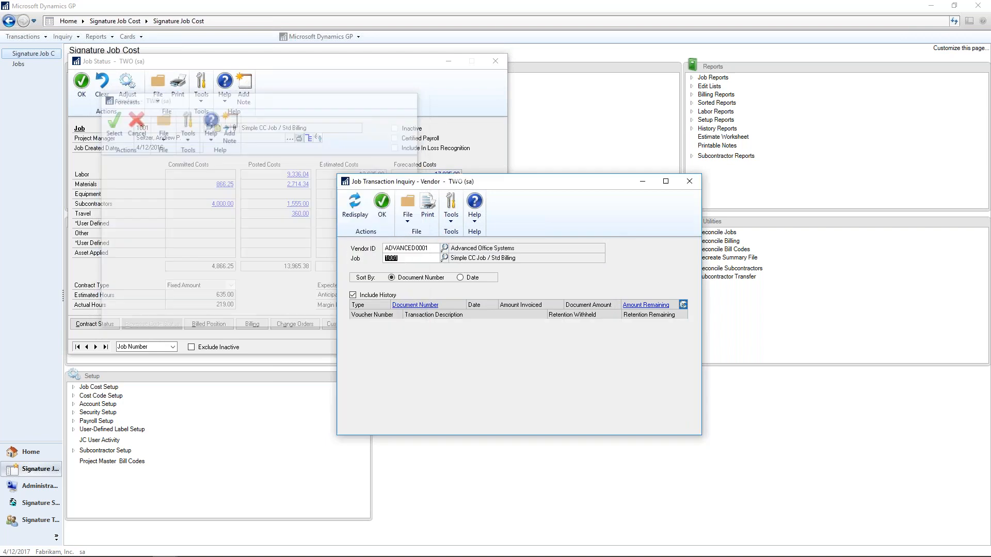
left_click(509, 325)
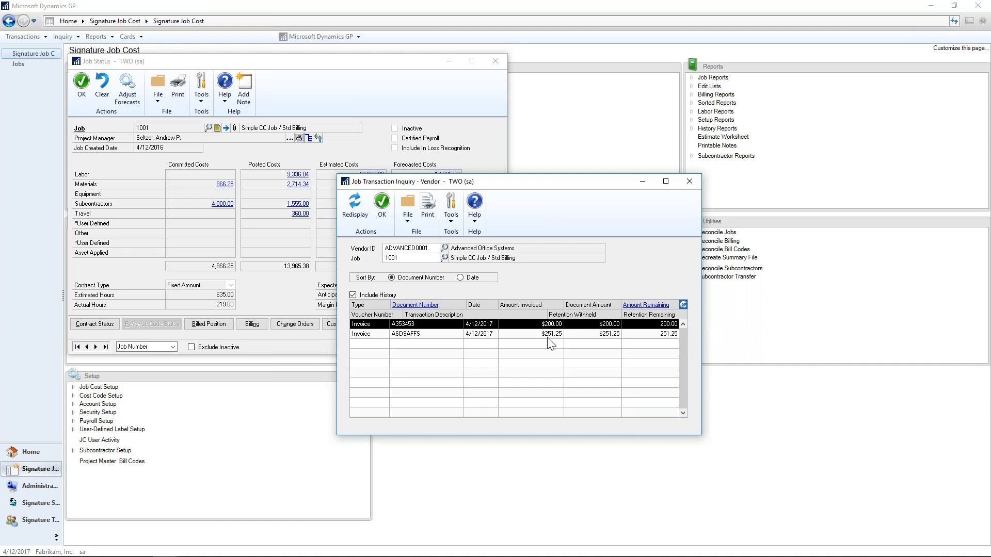
left_click(690, 182)
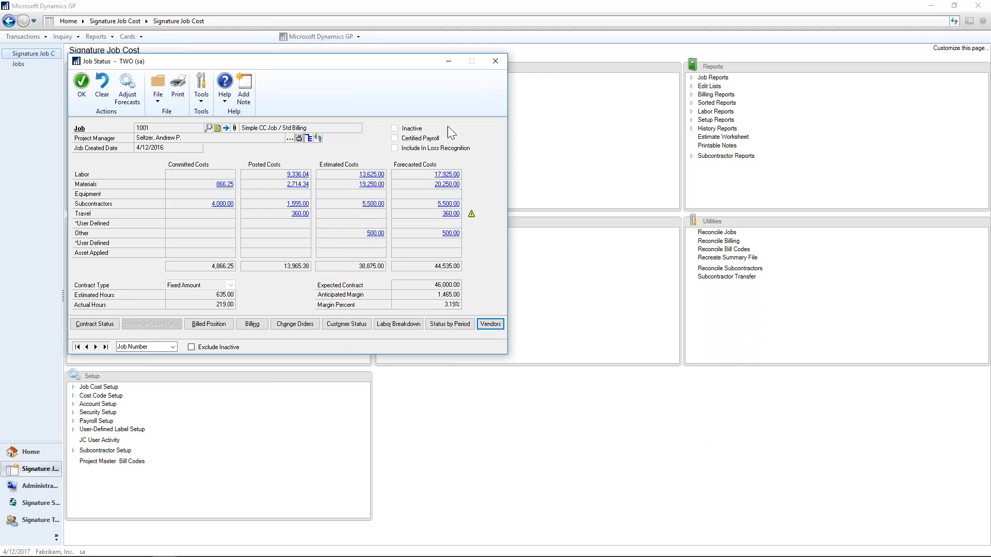
Open job 1001's maintenance record and review the available contract types, keeping Fixed Amount.
left_click(227, 128)
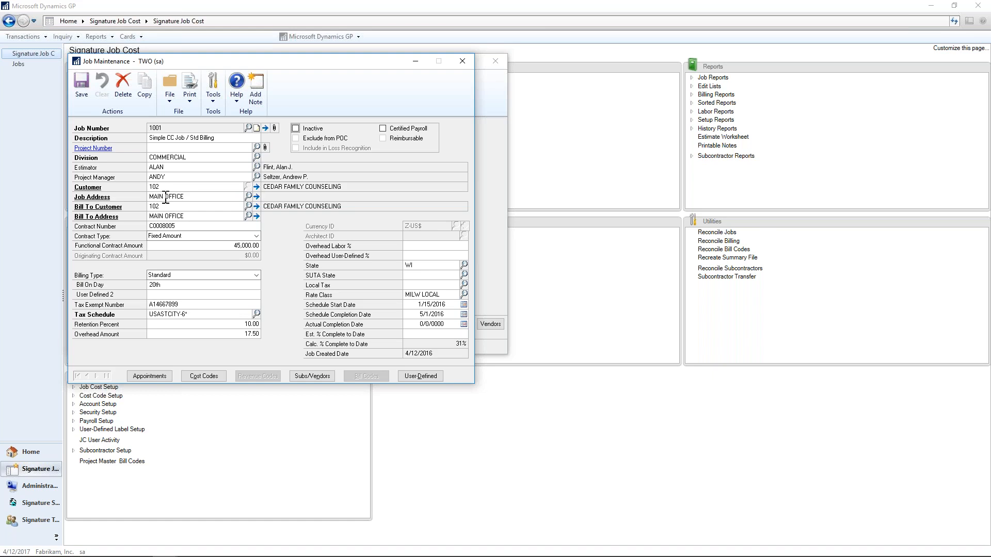
left_click(256, 237)
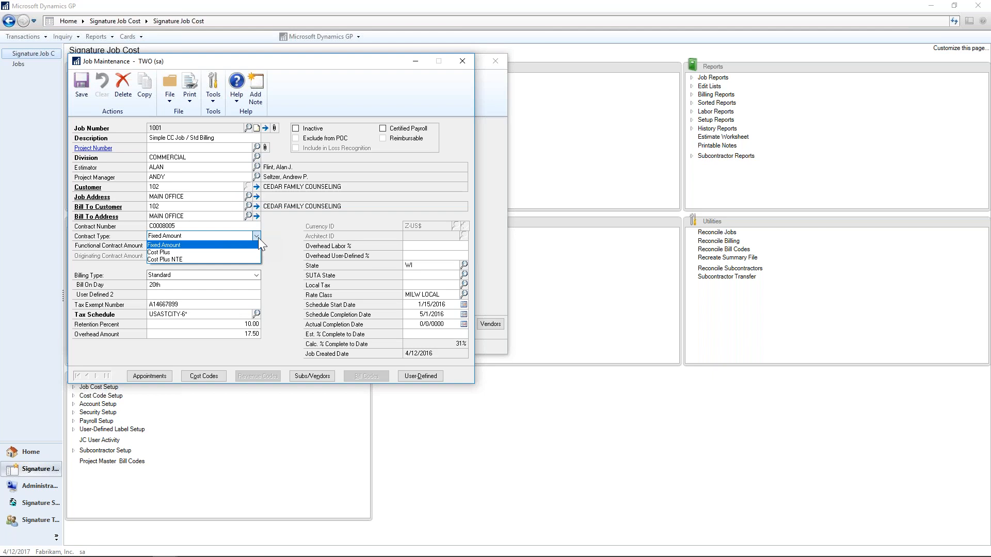
left_click(258, 238)
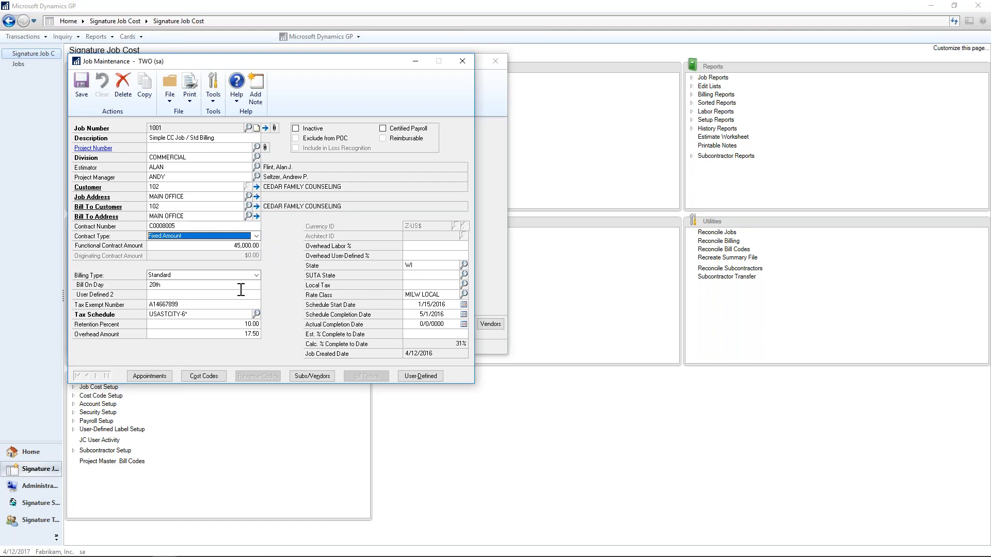
Review the billing types available for job 1001, keeping Standard selected.
left_click(257, 277)
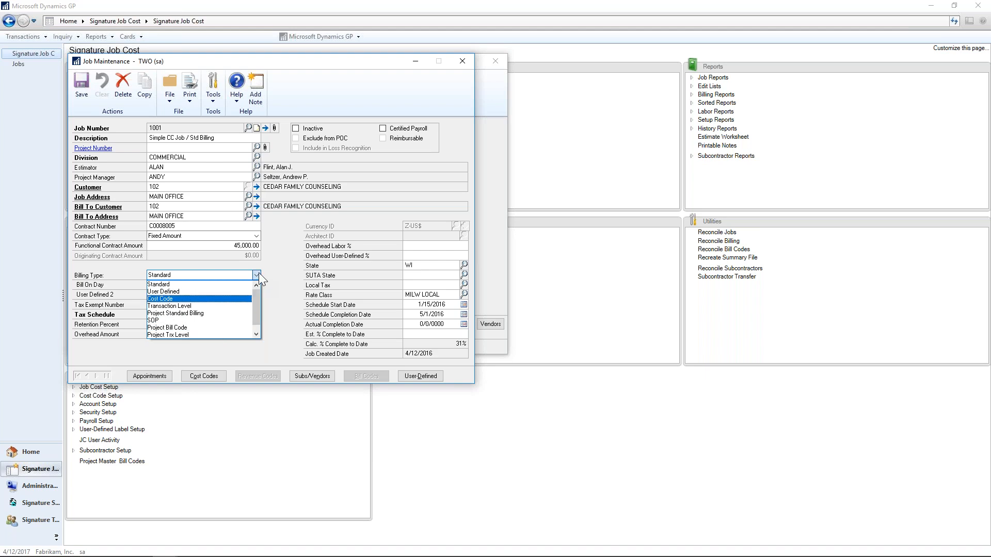
left_click(180, 287)
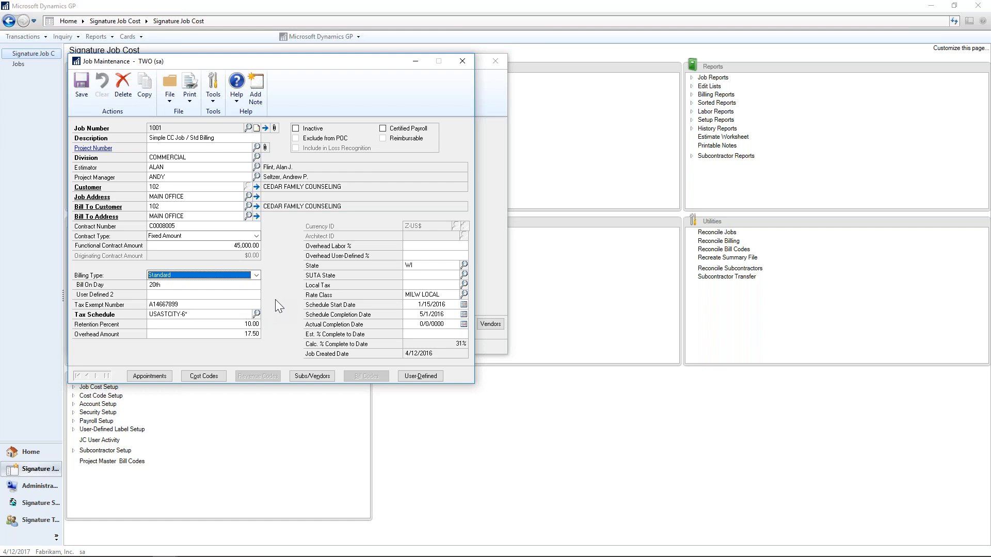
left_click(256, 275)
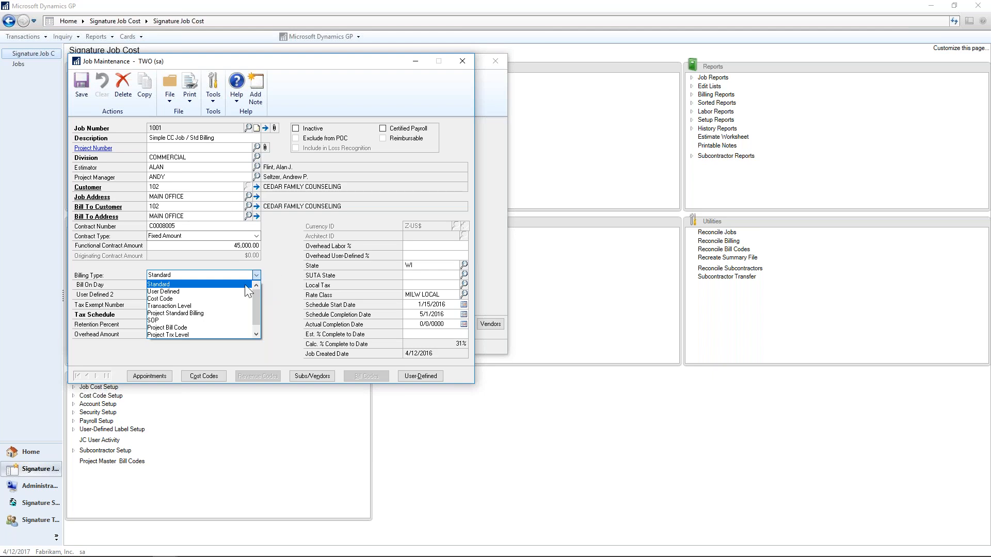
left_click(242, 286)
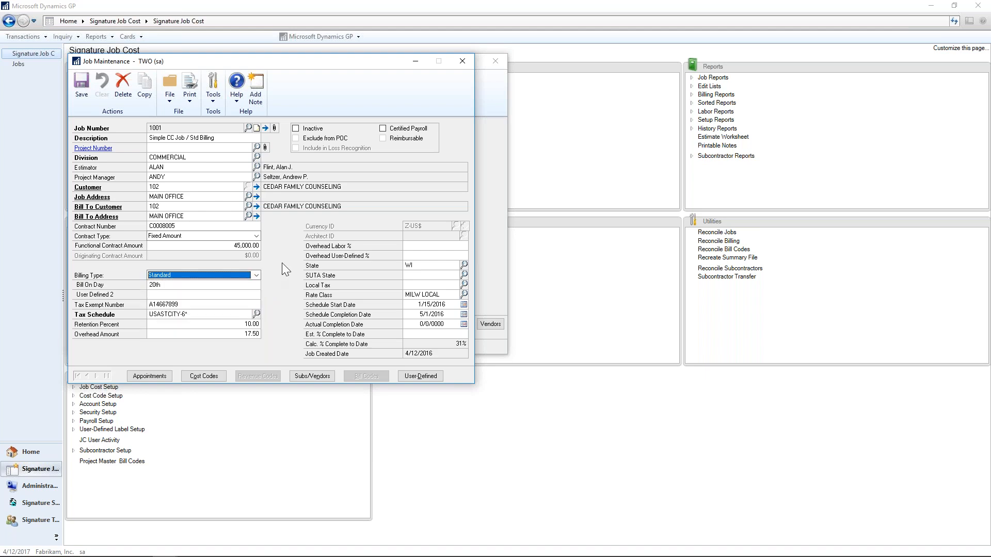
Review the setup of job 1001's first cost code, Engineering - Labor, and return to Job Maintenance.
left_click(200, 376)
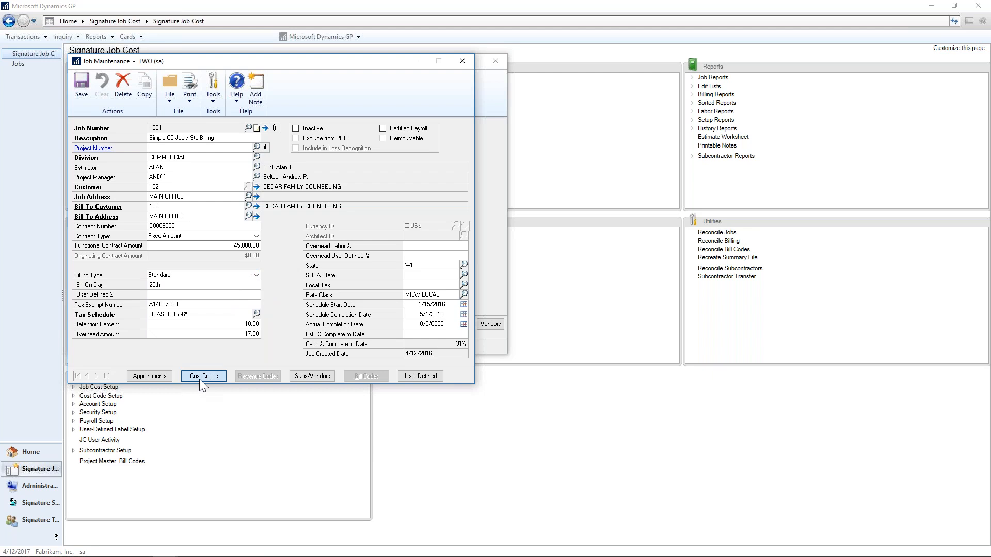
left_click(79, 339)
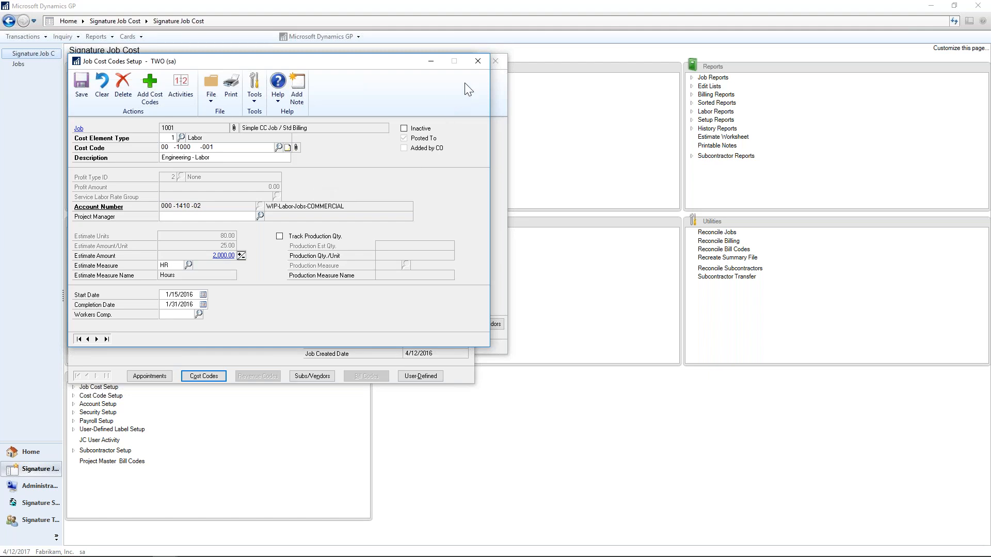
left_click(478, 64)
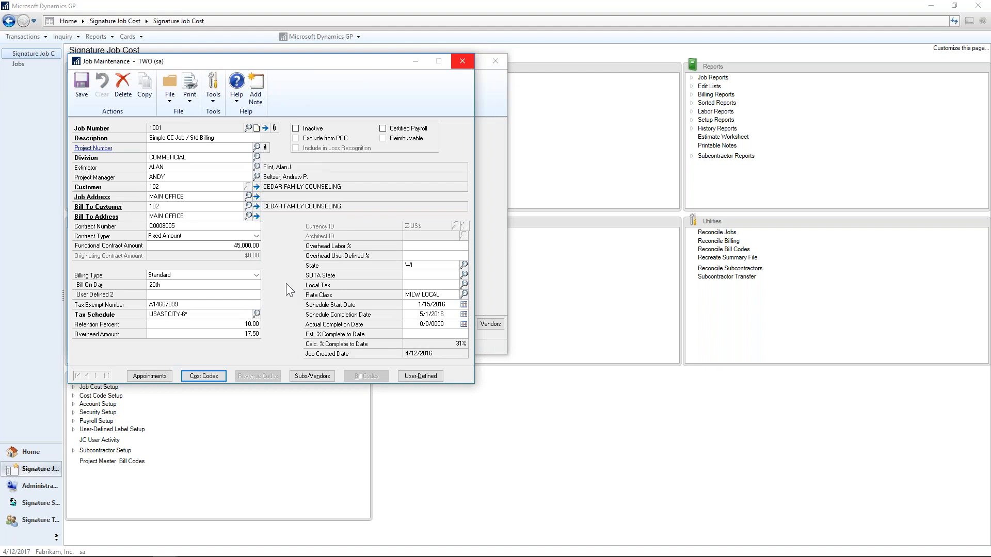
Review job 1001's subcontractor record for AA Insulation Company, Inc., including its retention percentage.
left_click(426, 264)
left_click(318, 377)
left_click(79, 376)
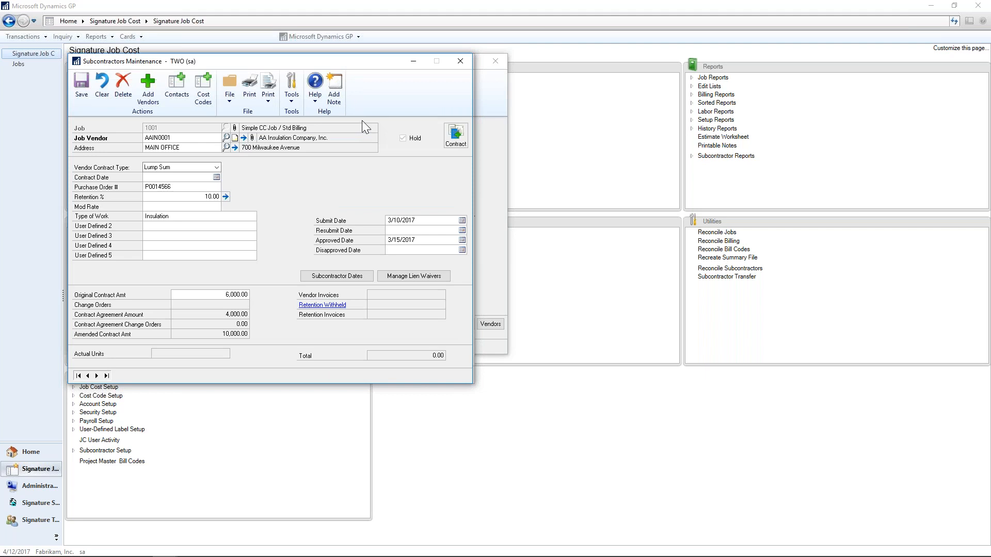
left_click(173, 200)
Review AA Insulation Company, Inc.'s subcontractor dates and its insurance coverage dates, and return to the subcontractor record.
left_click(338, 278)
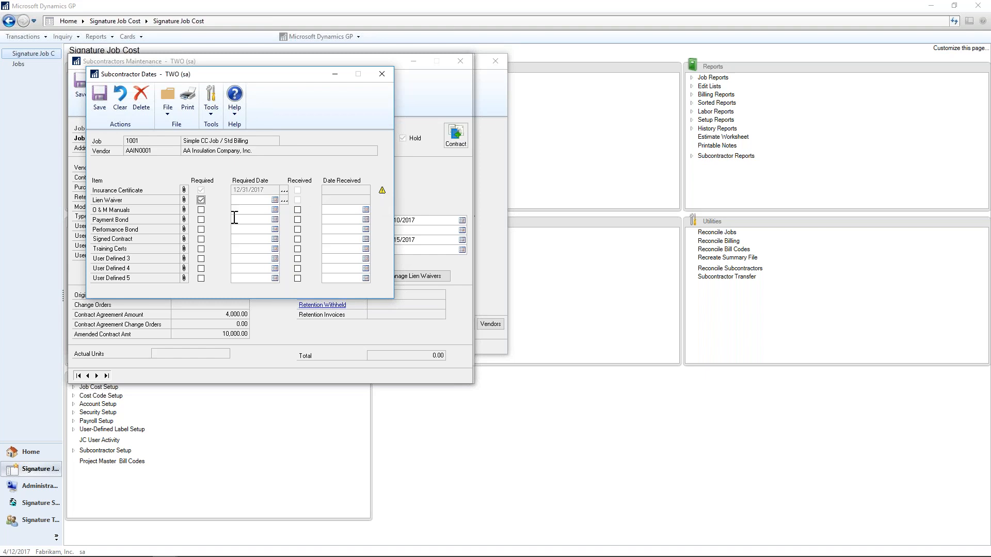
left_click(284, 190)
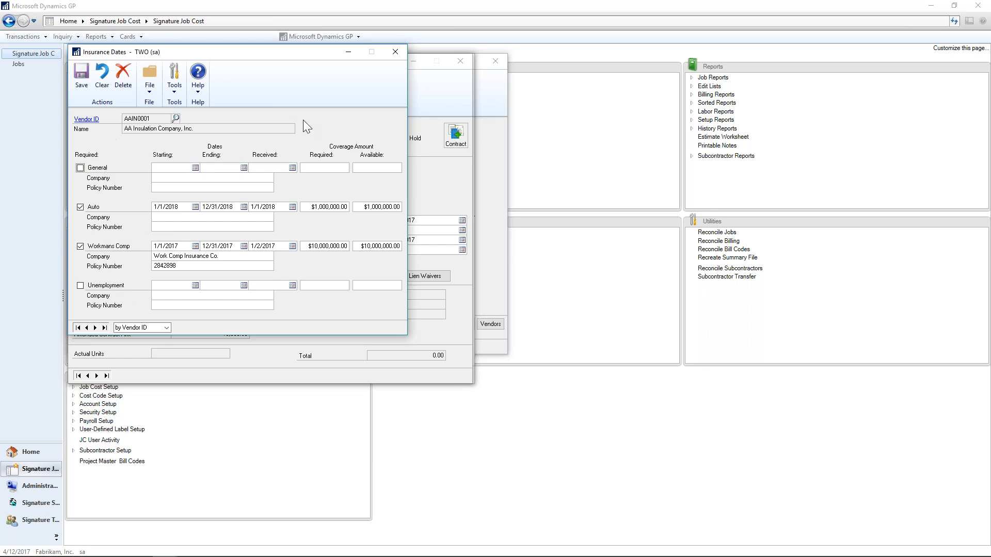
left_click(396, 52)
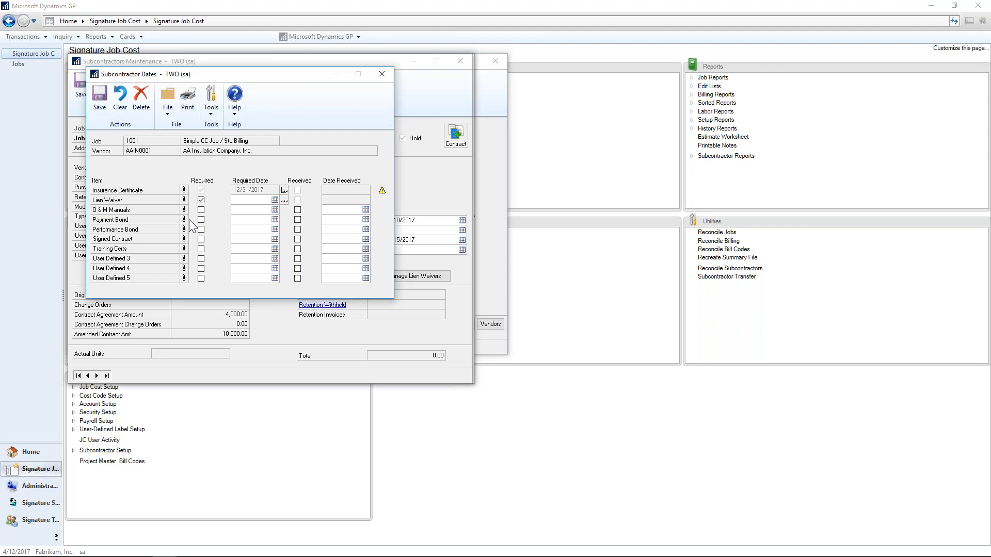
left_click(382, 75)
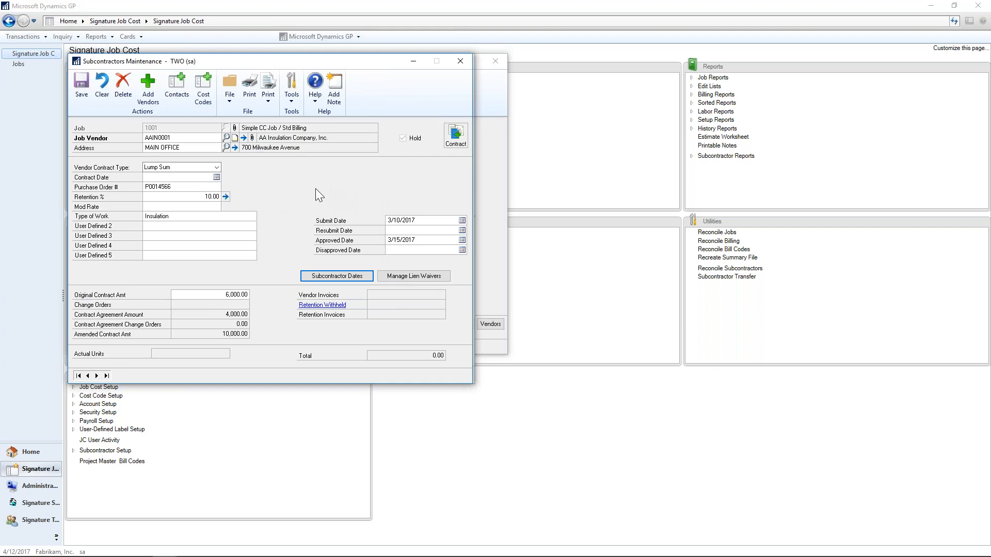
Open the vendor's contract agreement AAIN-0001 and expand its cost code lines to examine retention withheld and released amounts.
left_click(458, 139)
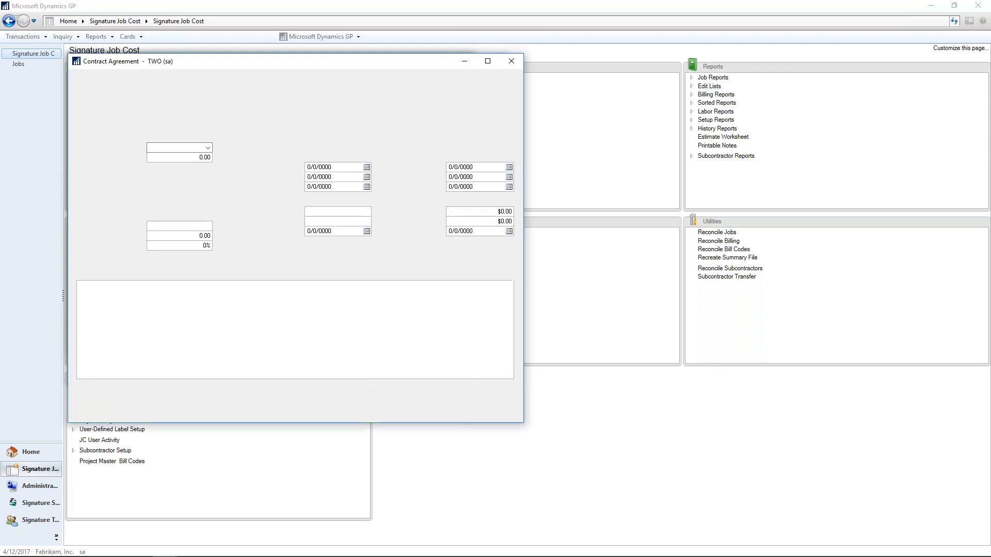
left_click(142, 138)
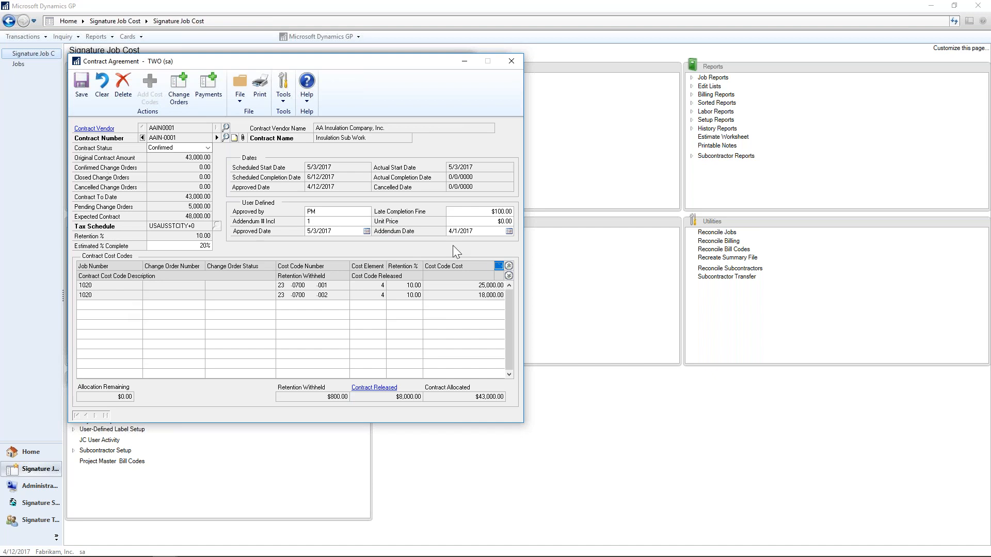
left_click(512, 276)
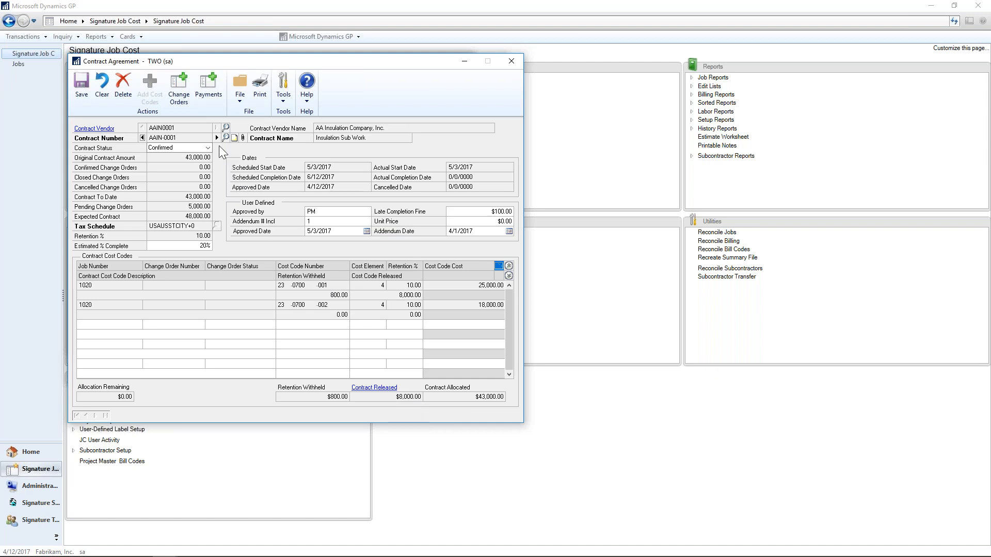
View the payables entry for contract AAIN-0001, and close all windows back to the Signature Job Cost page.
left_click(205, 95)
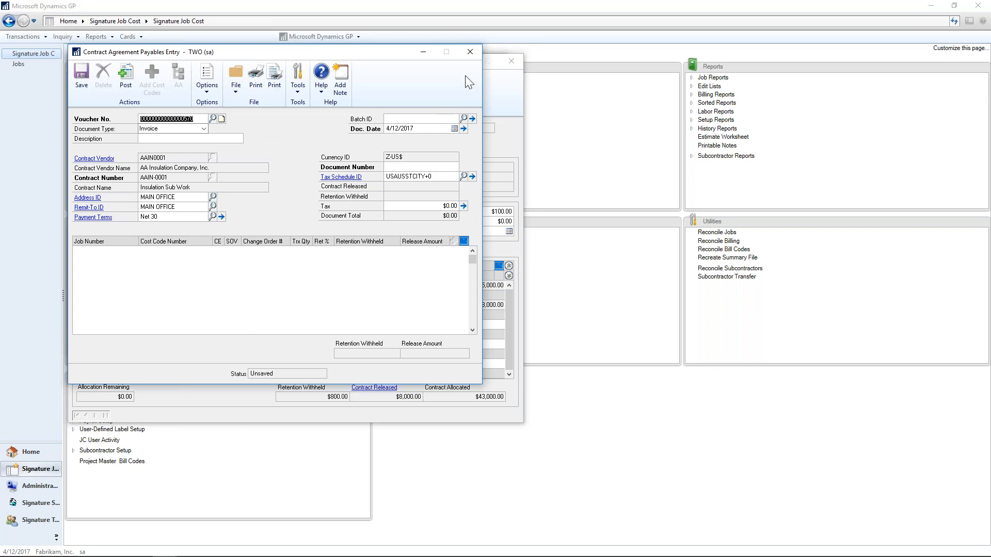
left_click(470, 51)
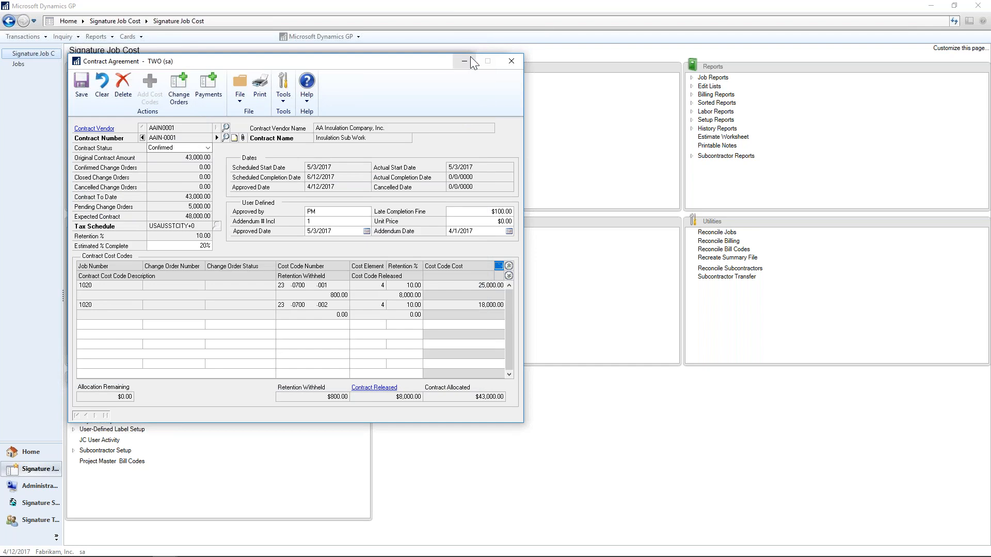
left_click(511, 61)
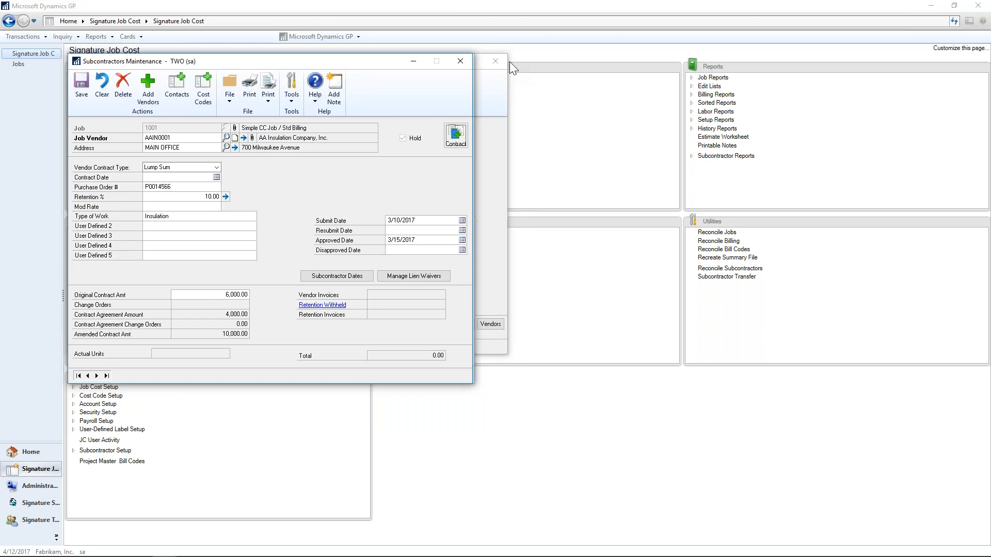
left_click(461, 62)
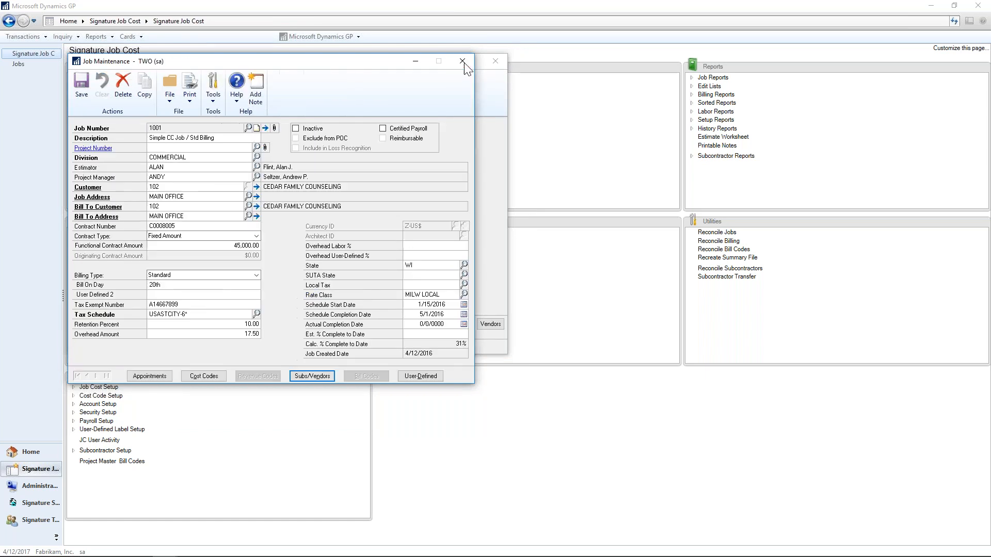
left_click(464, 63)
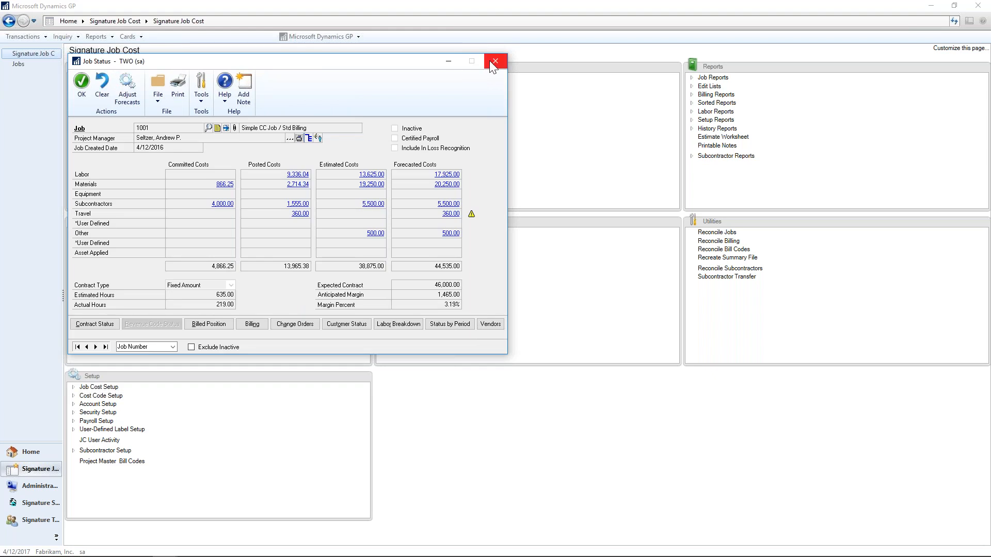
left_click(490, 60)
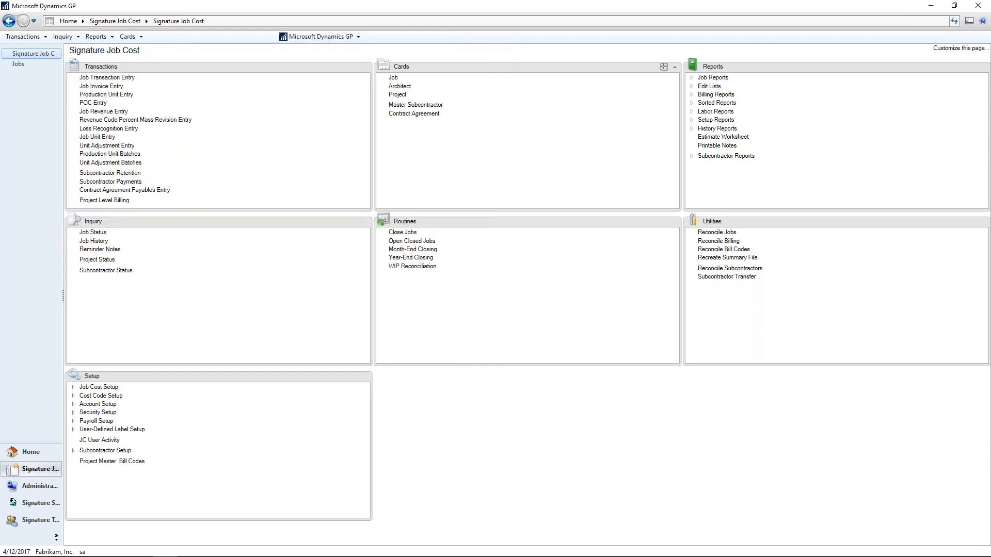
Copy job 1001 to a new job numbered TEST1 with the description "copy".
left_click(394, 80)
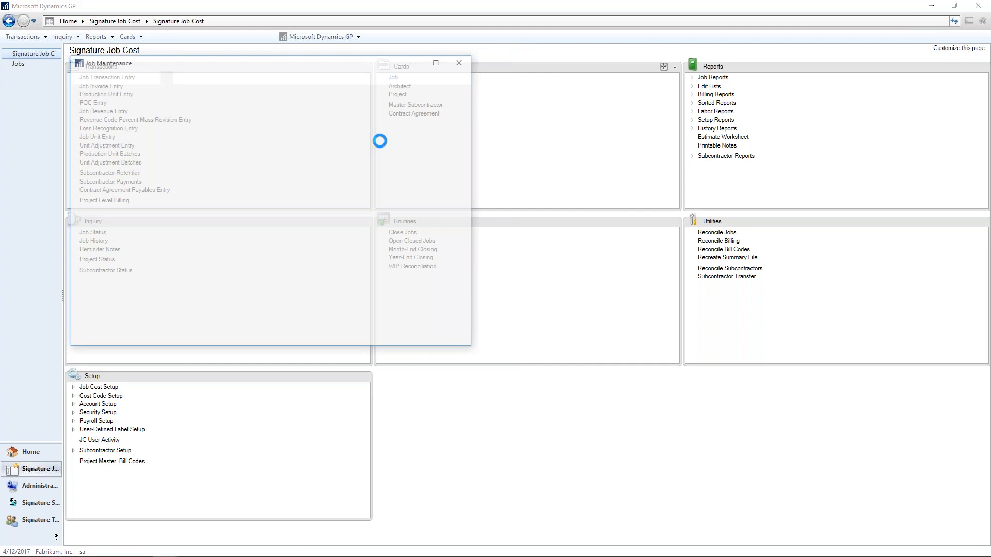
left_click(76, 376)
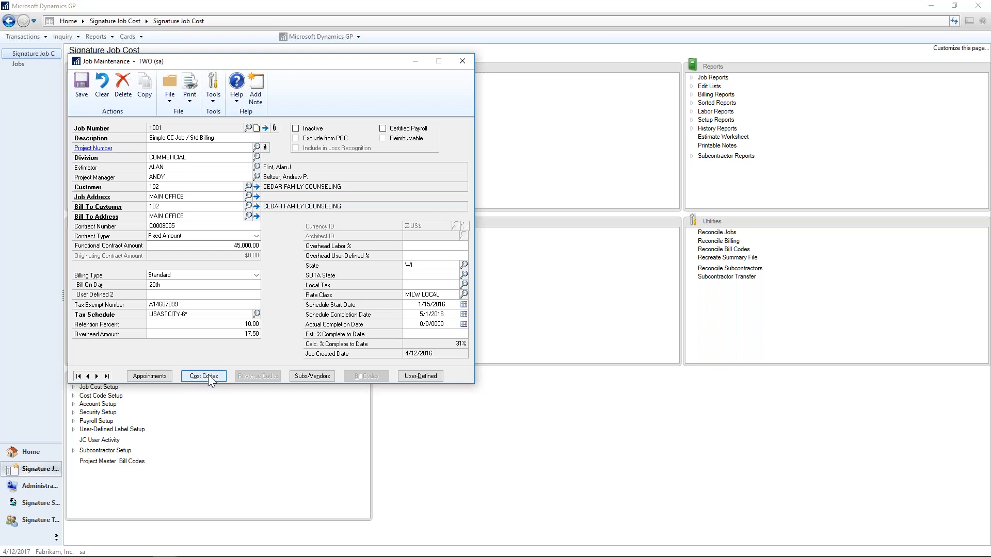
left_click(142, 95)
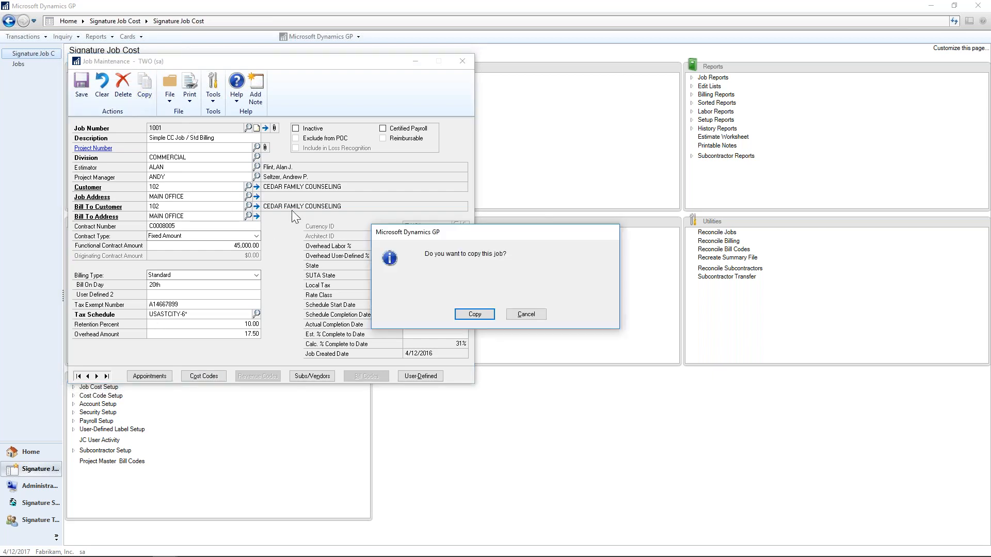
left_click(492, 314)
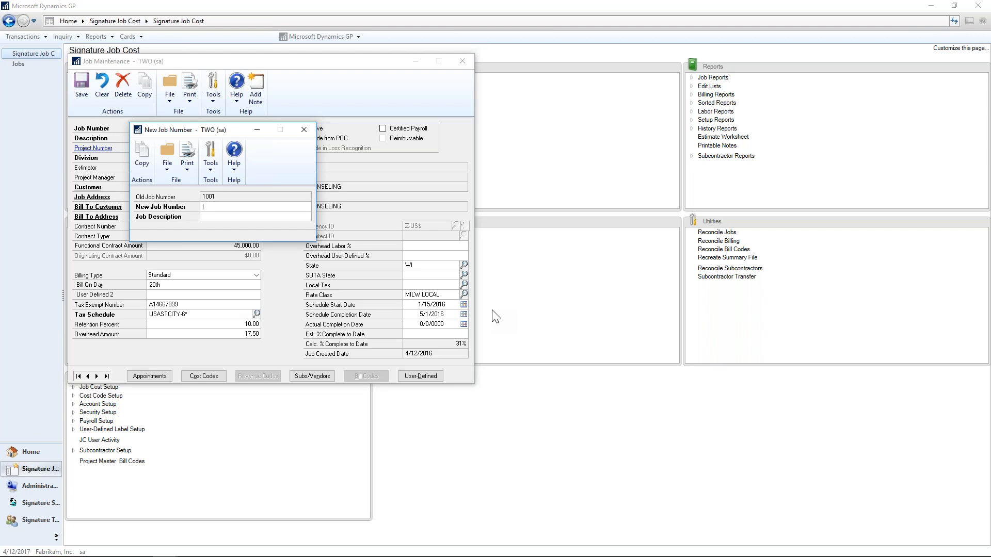
type("EST1")
left_click(142, 155)
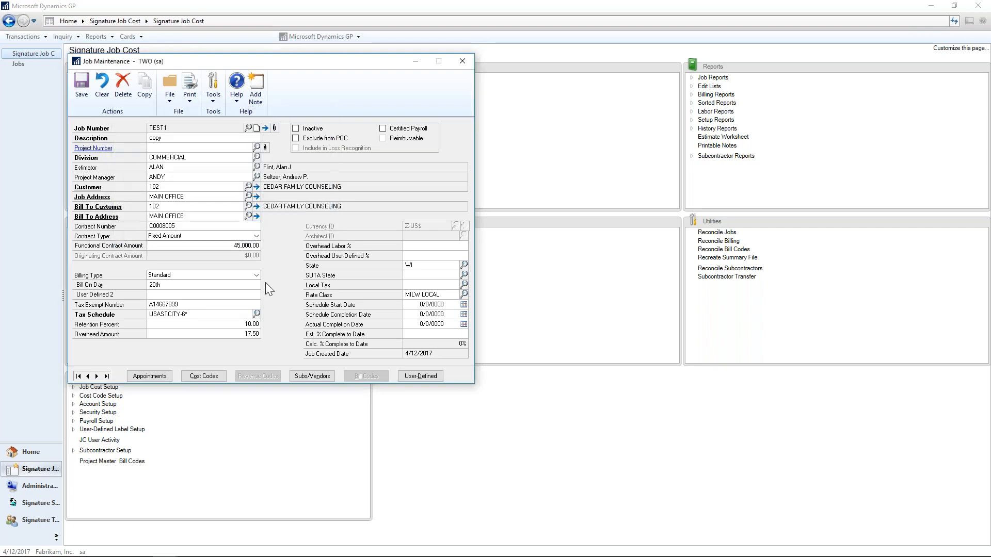
Look through job TEST1's cost codes with their element types and status expanded.
left_click(213, 376)
left_click(279, 147)
left_click(374, 171)
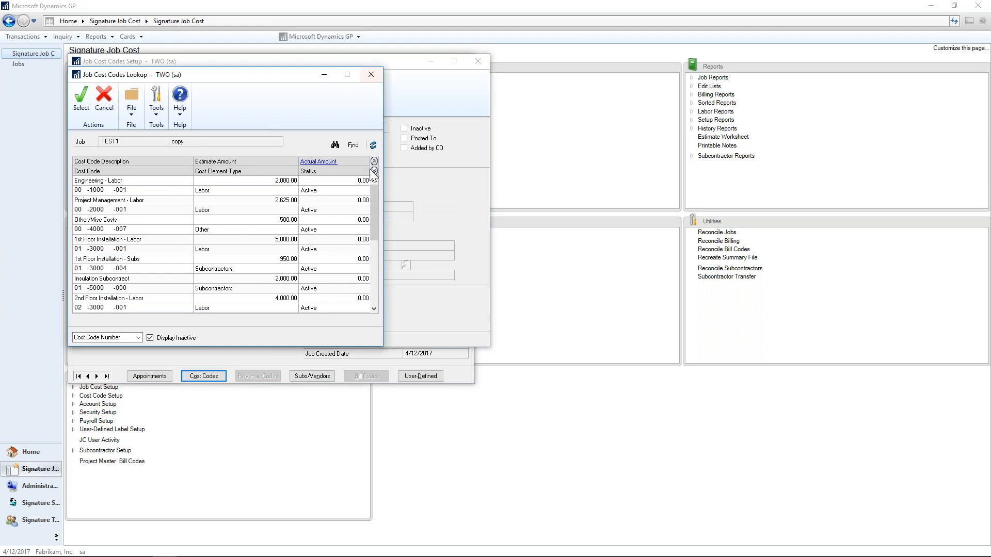
scroll(382, 294, "down", 3)
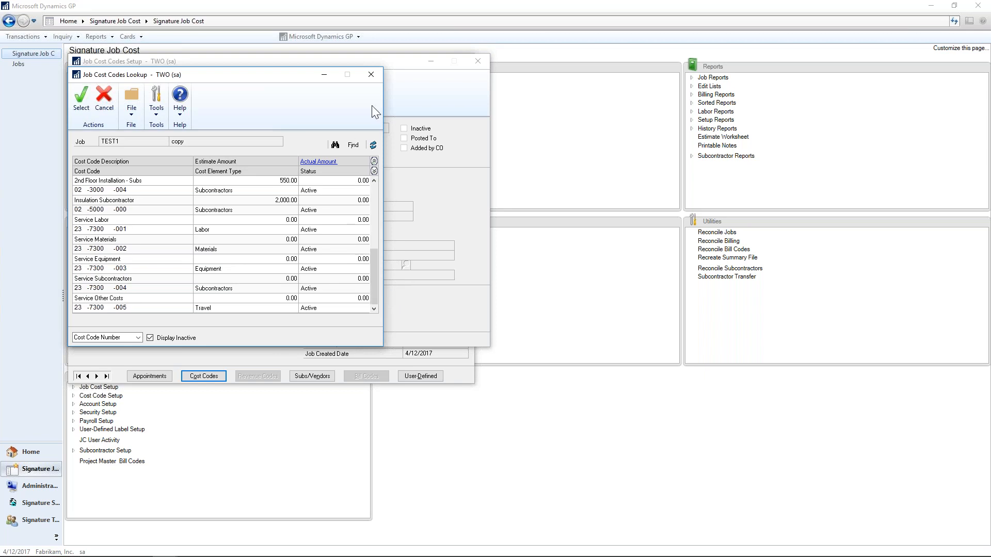
left_click(370, 75)
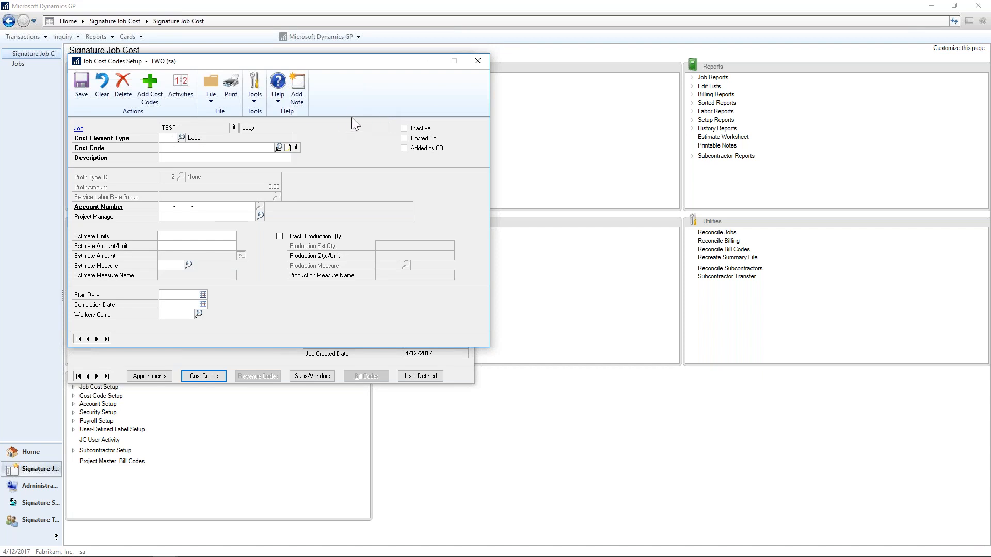
Add master cost code 01-3000-002, 1st Floor - Materials, to job TEST1 with 1 estimate unit at 2000 per unit, and save it.
left_click(155, 94)
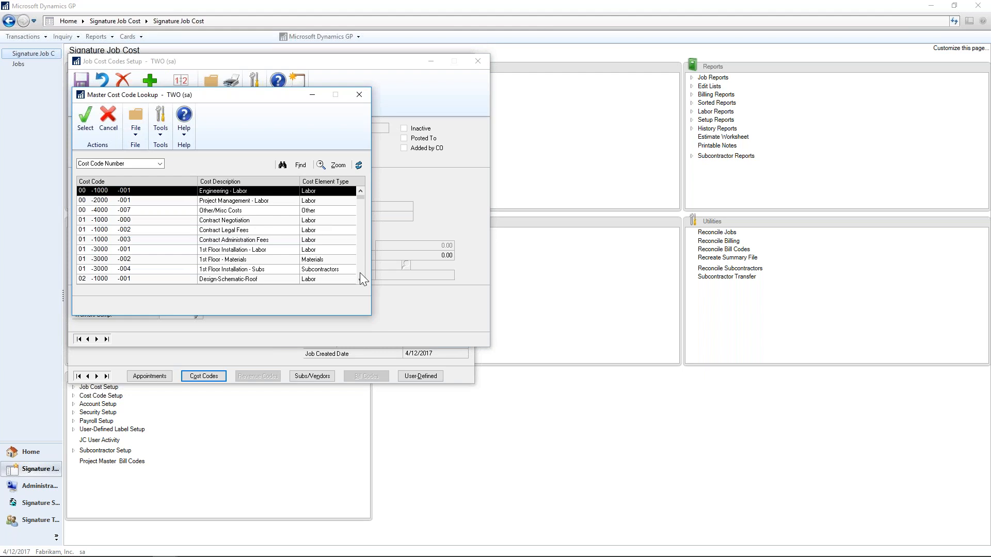
double_click(326, 261)
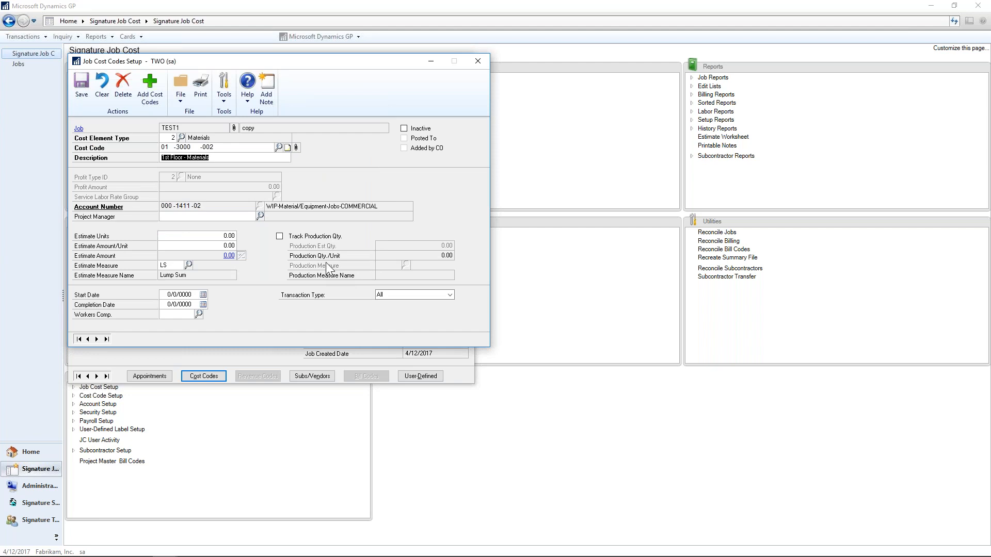
left_click(225, 237)
type("1")
key("Tab")
type("2000")
key("Tab")
left_click(81, 85)
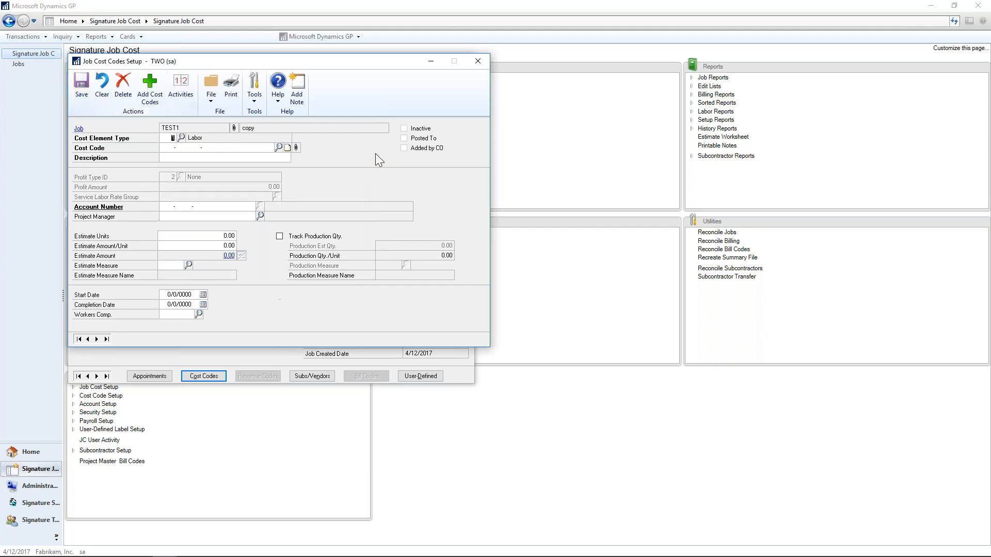
left_click(475, 63)
left_click(474, 61)
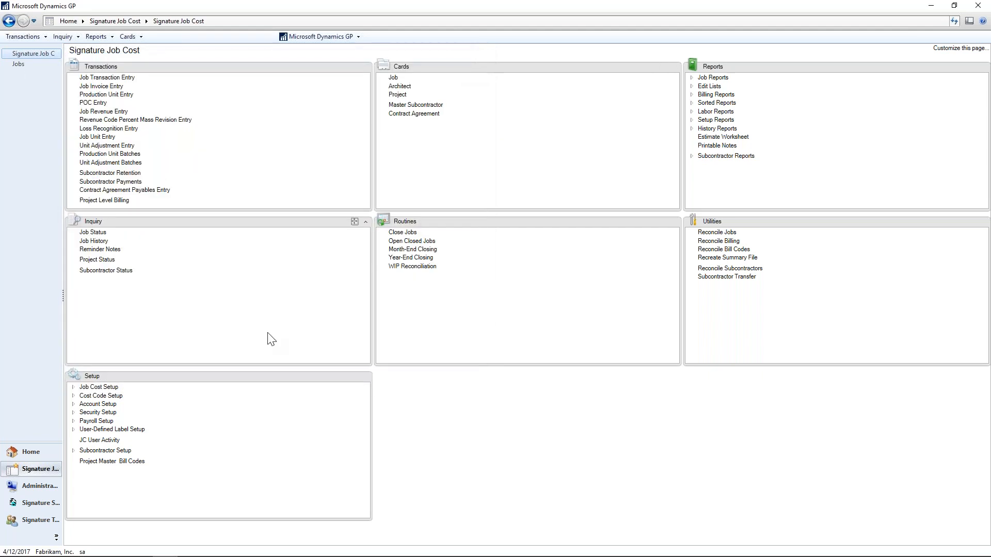
Review the Job Cost posting options, including the payroll option for posting to job cost only.
left_click(74, 387)
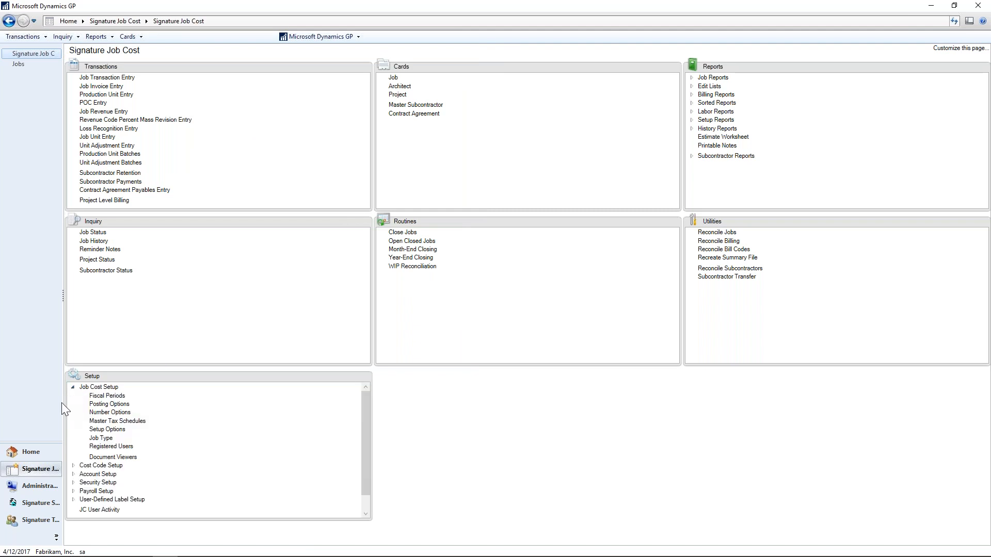
left_click(103, 405)
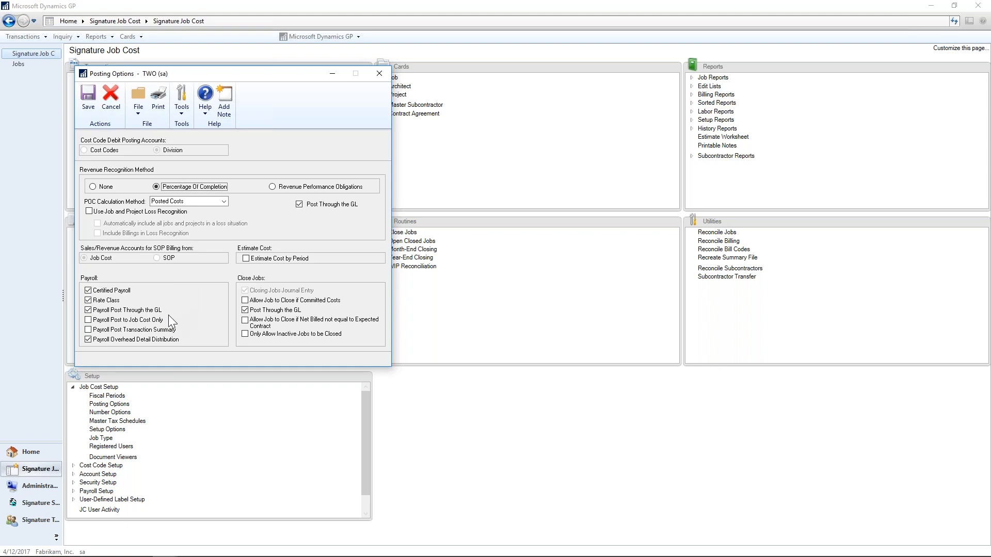
left_click(89, 320)
left_click(379, 74)
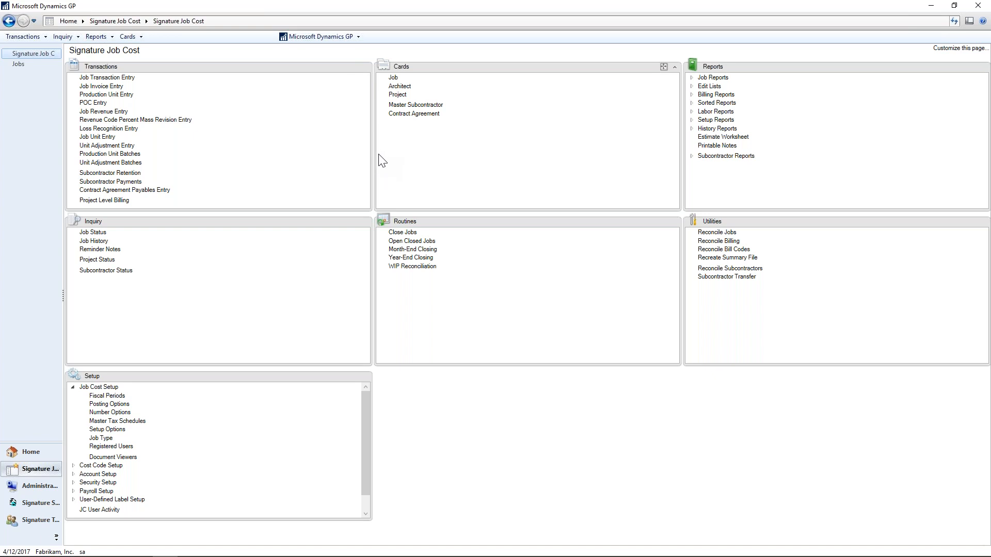
Look up closed job 1002 in Job History and view its labor costs by cost code.
left_click(98, 242)
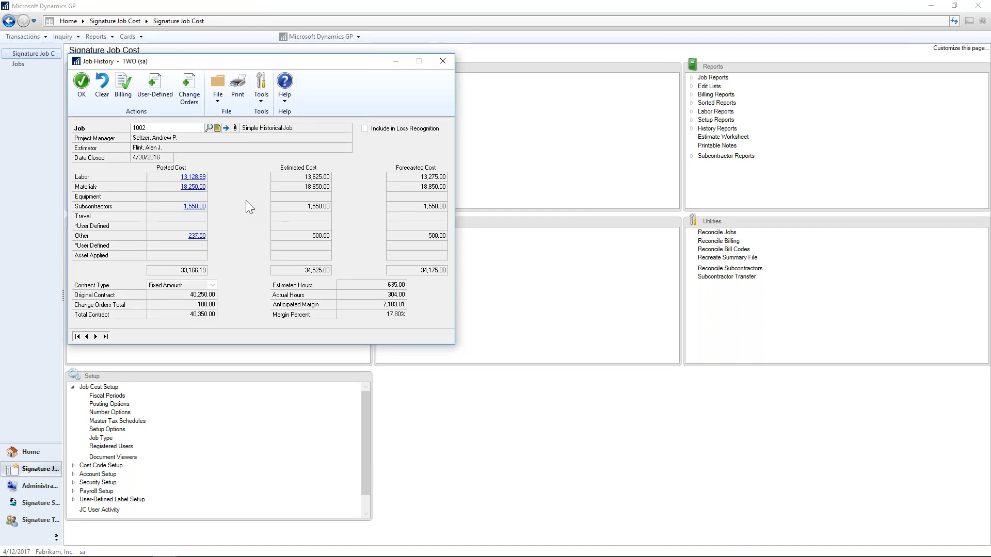
left_click(196, 178)
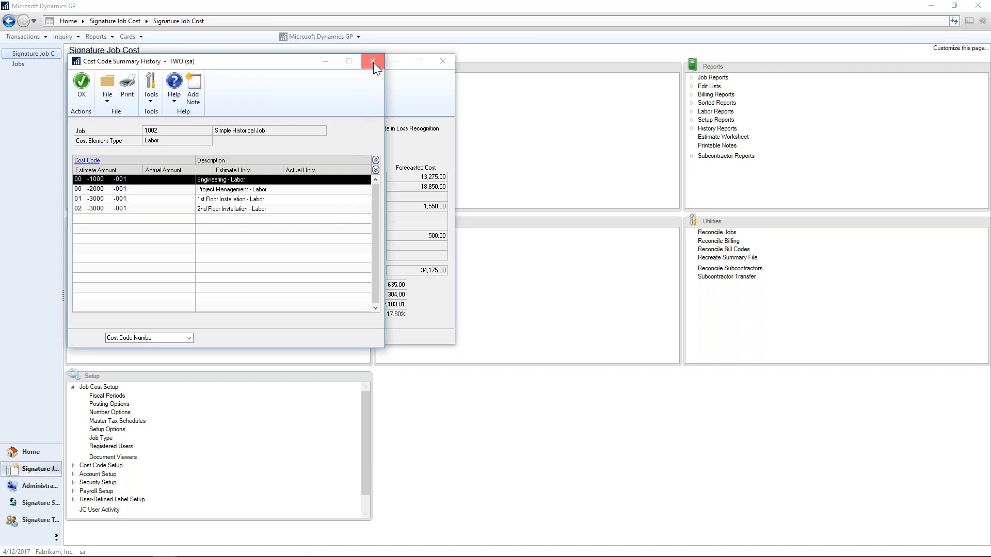
left_click(372, 62)
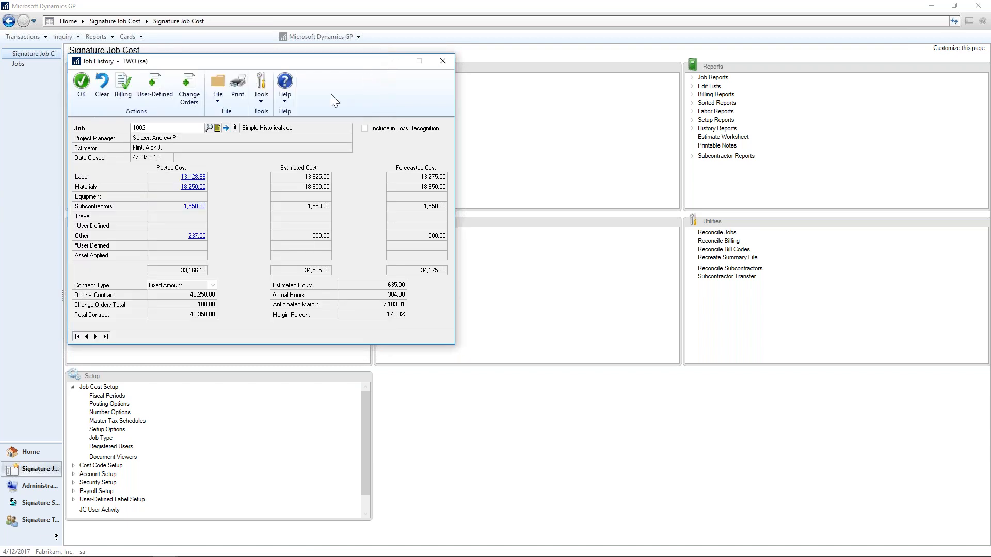
Close Job History and look up the INTERNAL labor rate group in the cost code setup's labor rates.
left_click(443, 61)
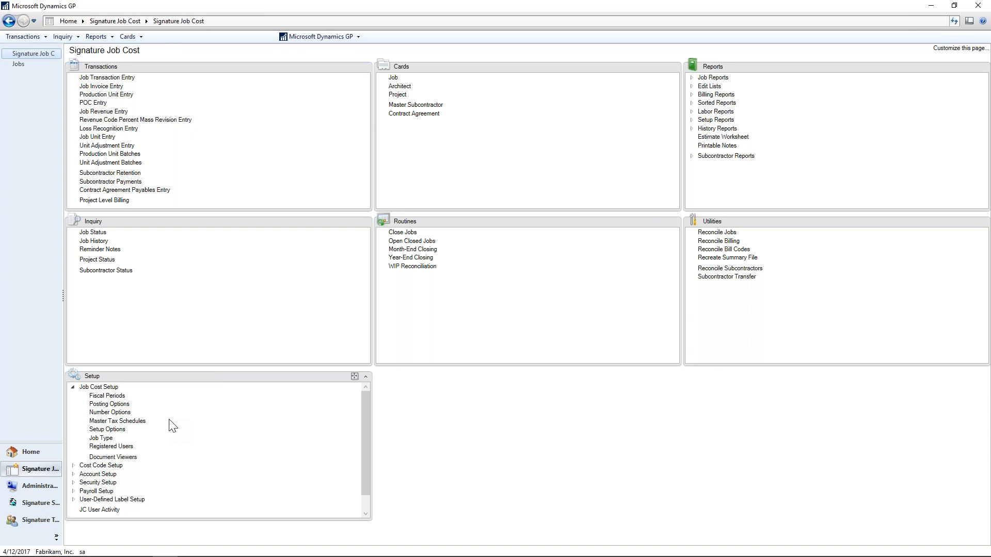
left_click(73, 388)
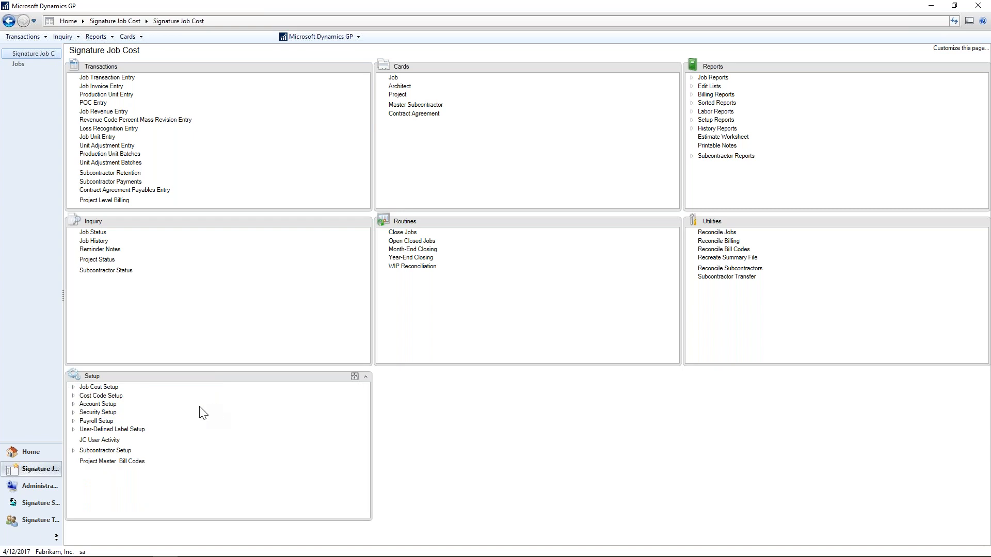
left_click(73, 396)
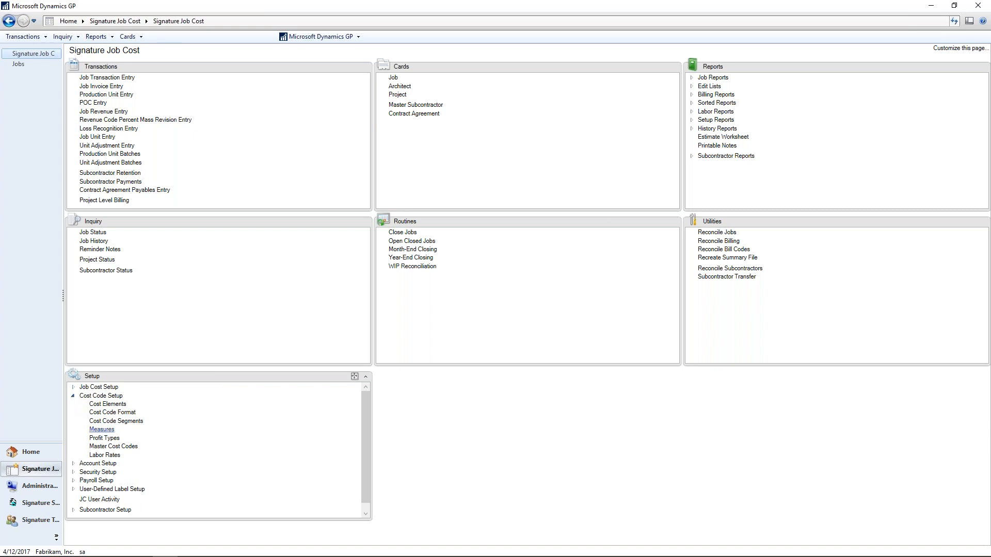
left_click(113, 457)
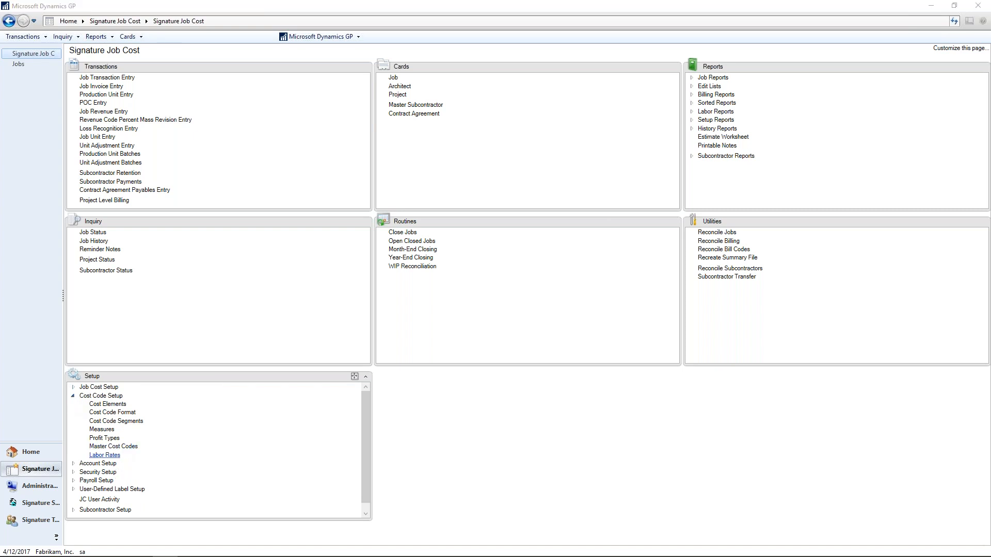
left_click(231, 140)
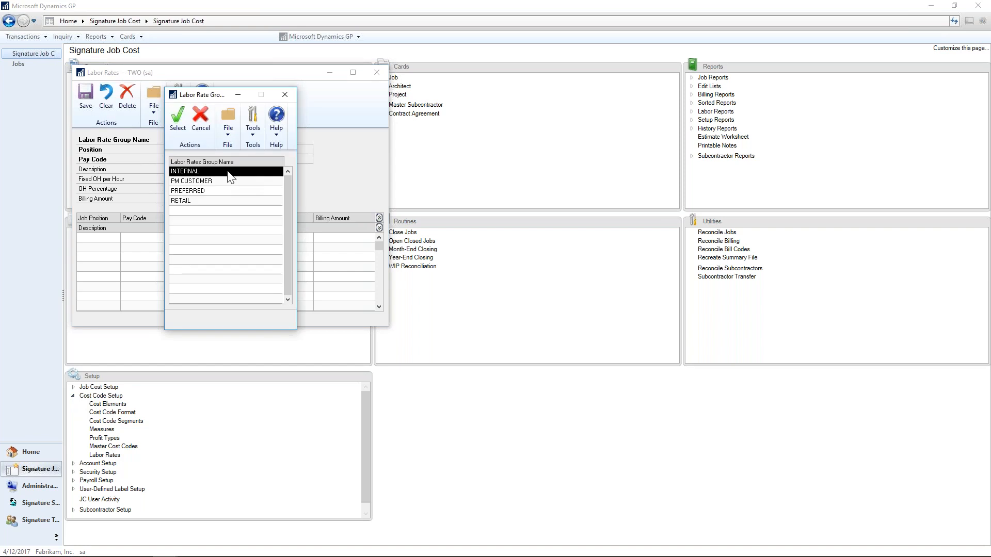
double_click(228, 173)
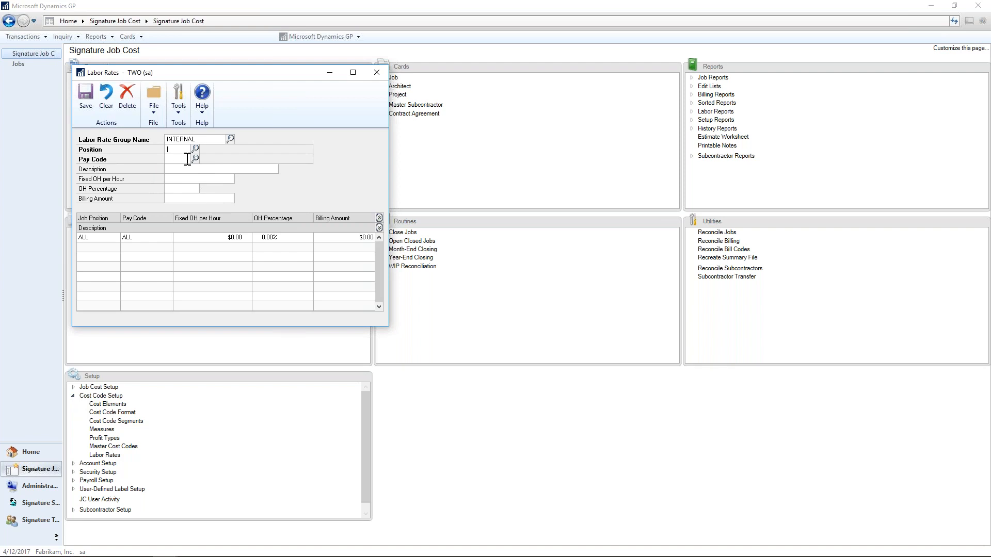
left_click(377, 73)
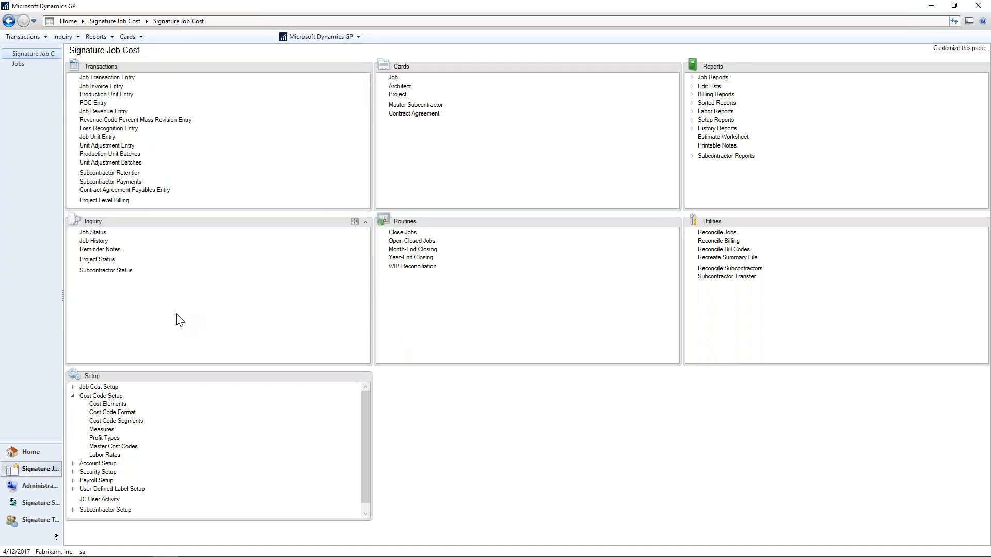
Review the division accounts set up for each cost element of the COMMERCIAL division.
left_click(73, 396)
left_click(73, 404)
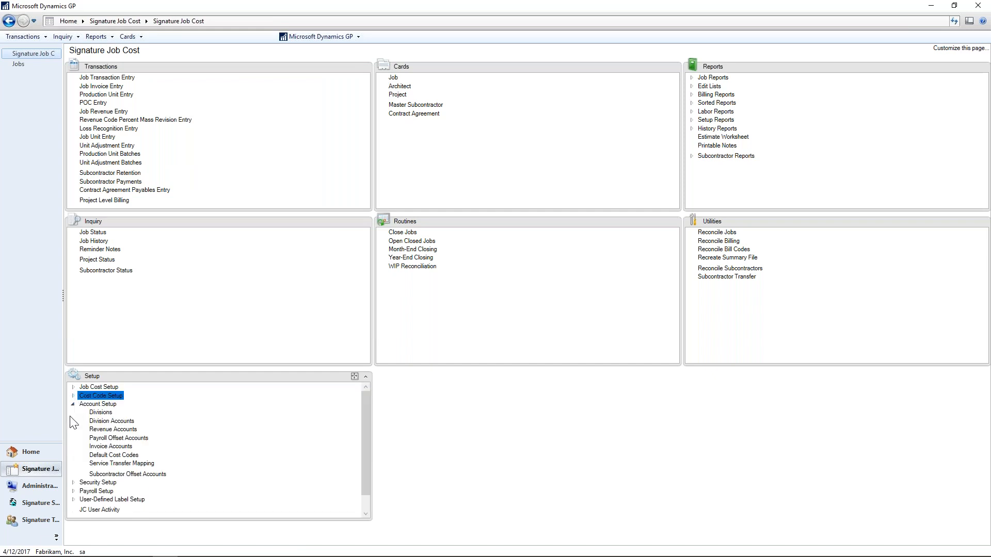
left_click(111, 421)
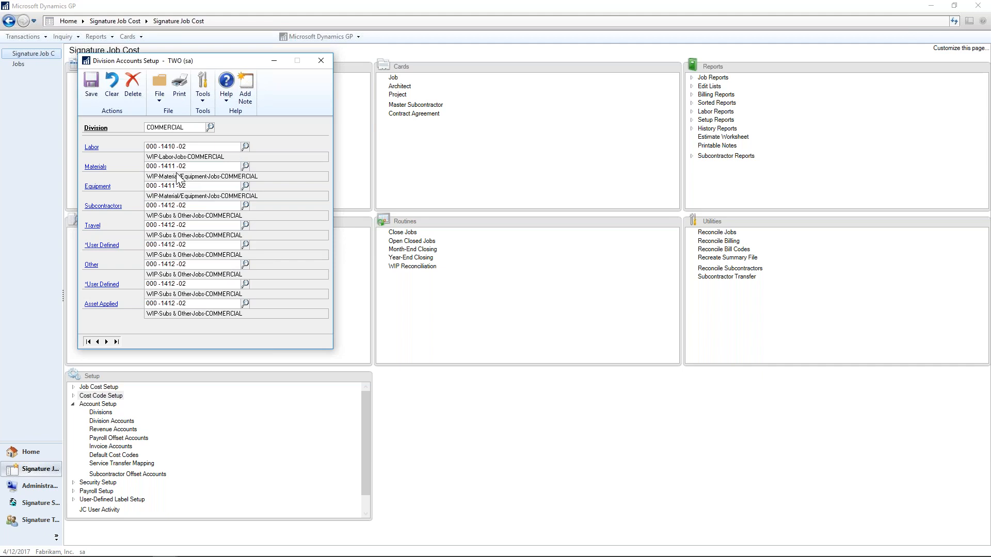
left_click(321, 61)
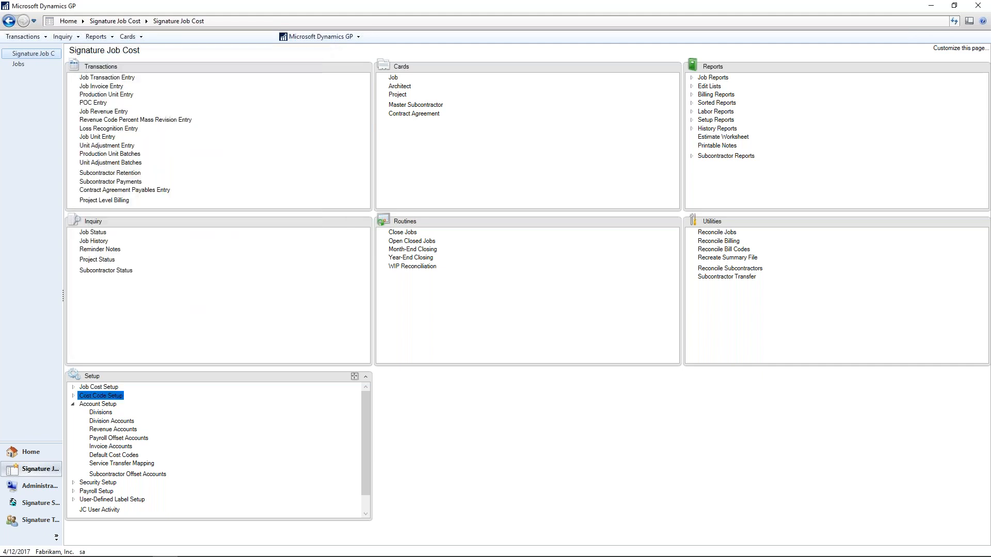
Review the COMMERCIAL division's revenue recognition accounts, including its revenue and expense accounts.
left_click(113, 429)
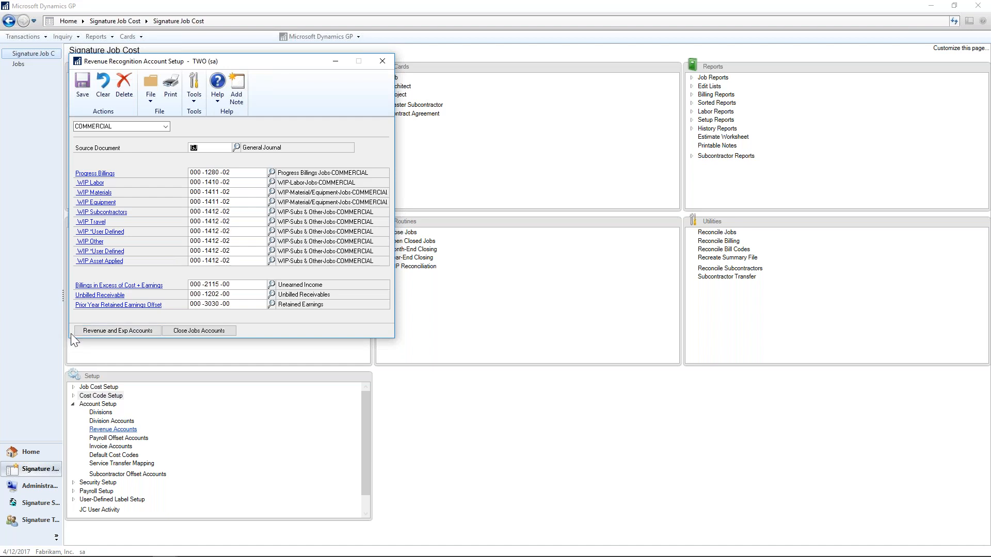
left_click(91, 331)
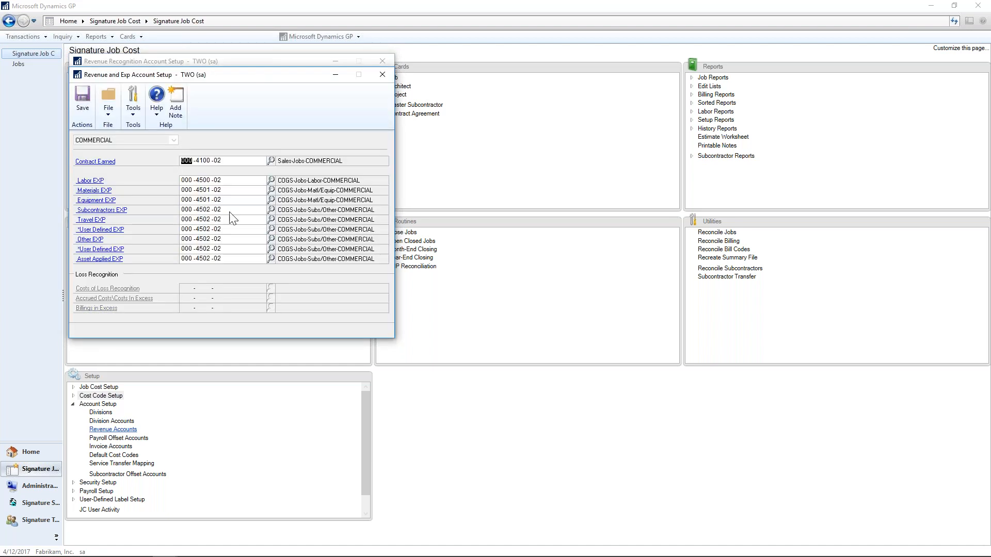
left_click(383, 75)
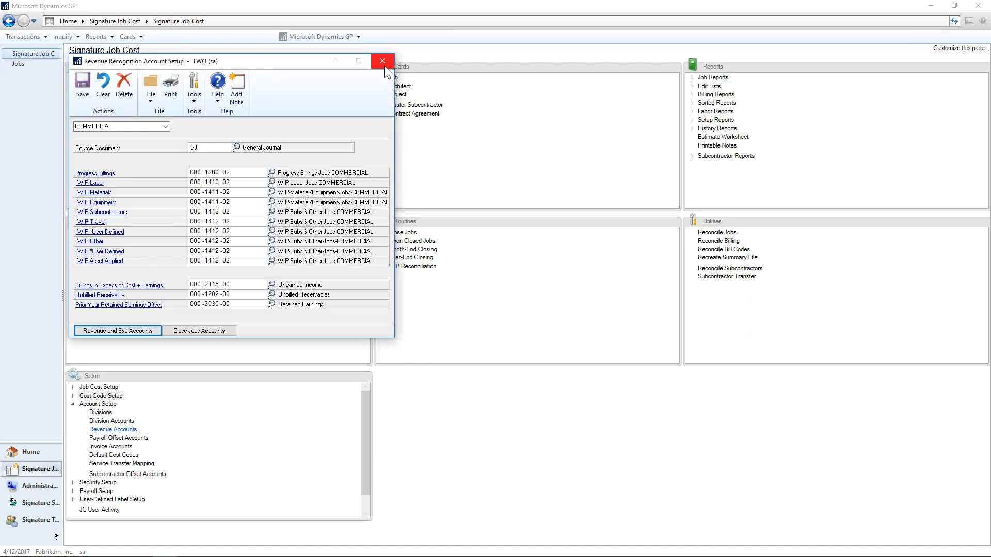
left_click(382, 61)
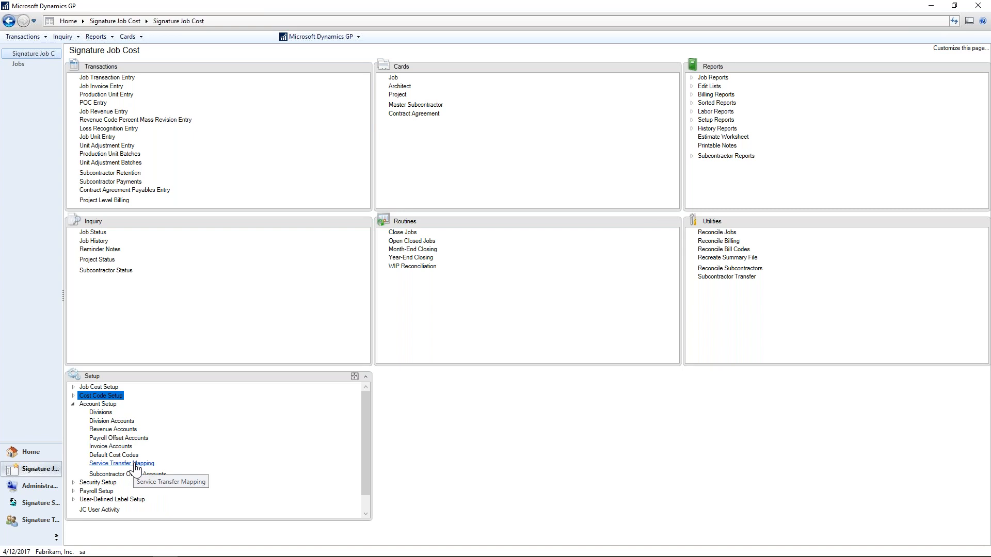
left_click(74, 405)
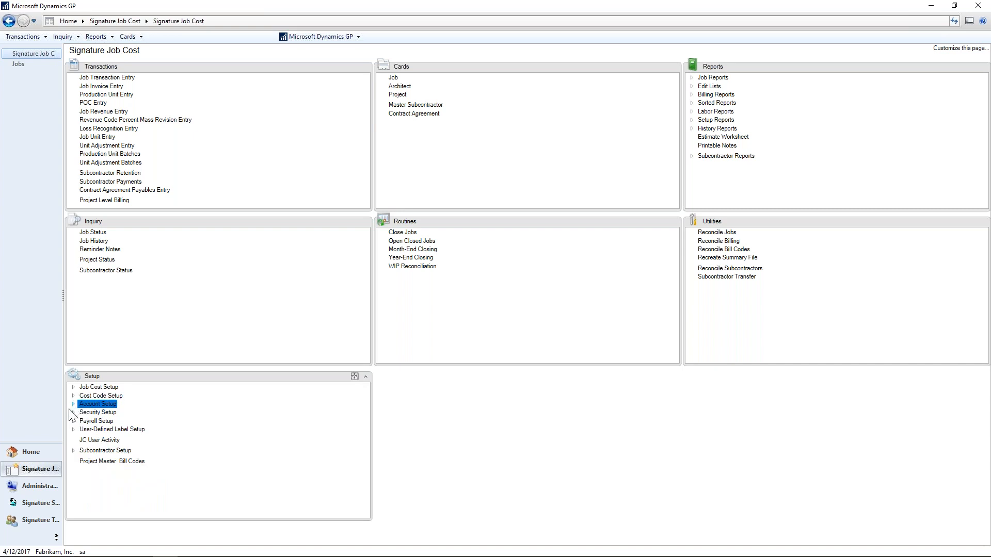
Open the Job Cost user profile setup by entering the security password, and browse to the second user's profile.
left_click(73, 413)
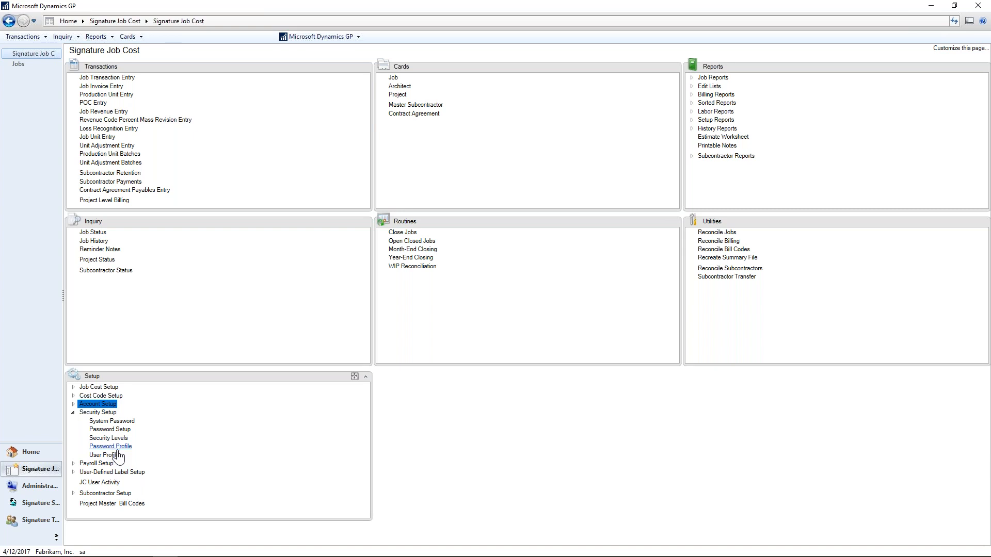
left_click(116, 455)
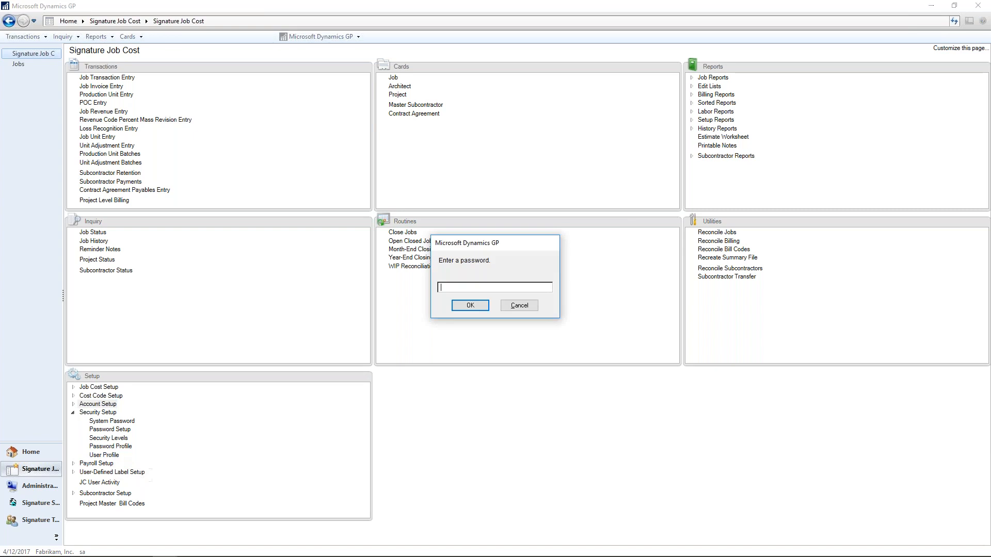
type("access")
left_click(472, 307)
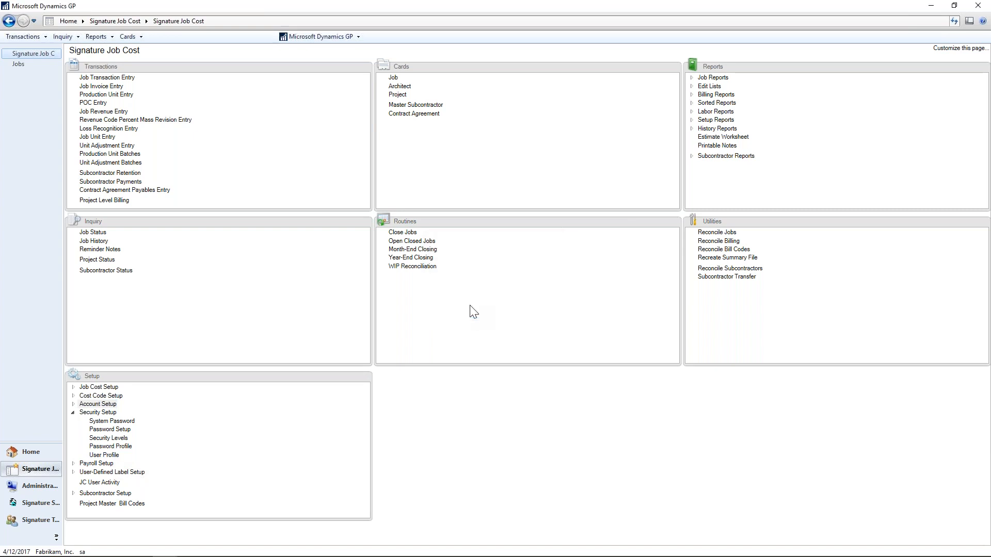
left_click(96, 285)
left_click(114, 285)
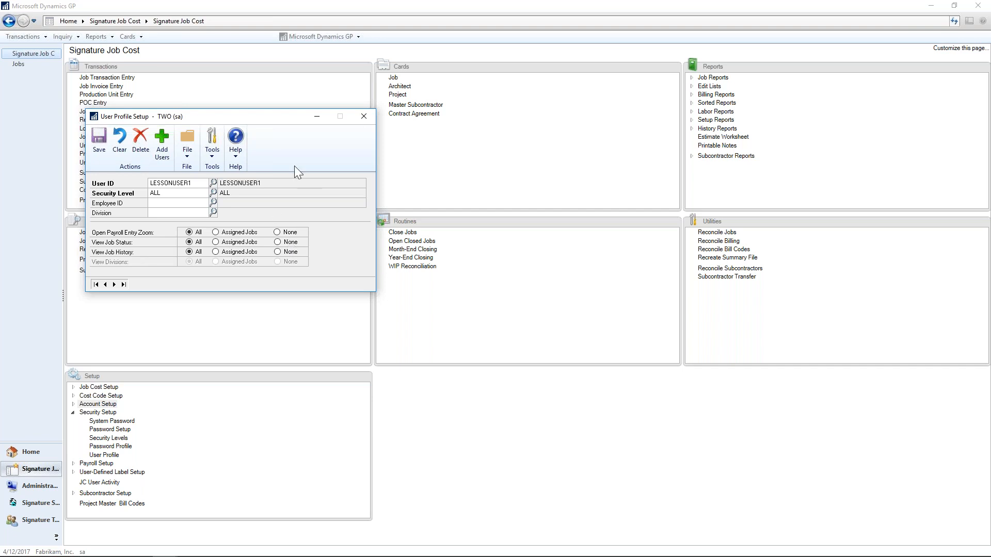
Close the user profile setup and review the ALL overhead group's detail codes in the payroll setup.
left_click(365, 114)
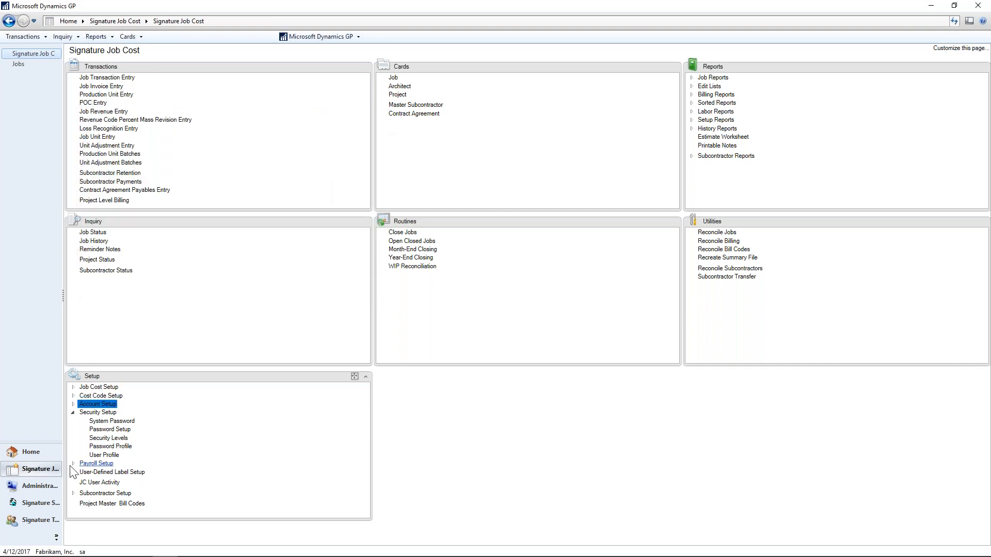
left_click(72, 412)
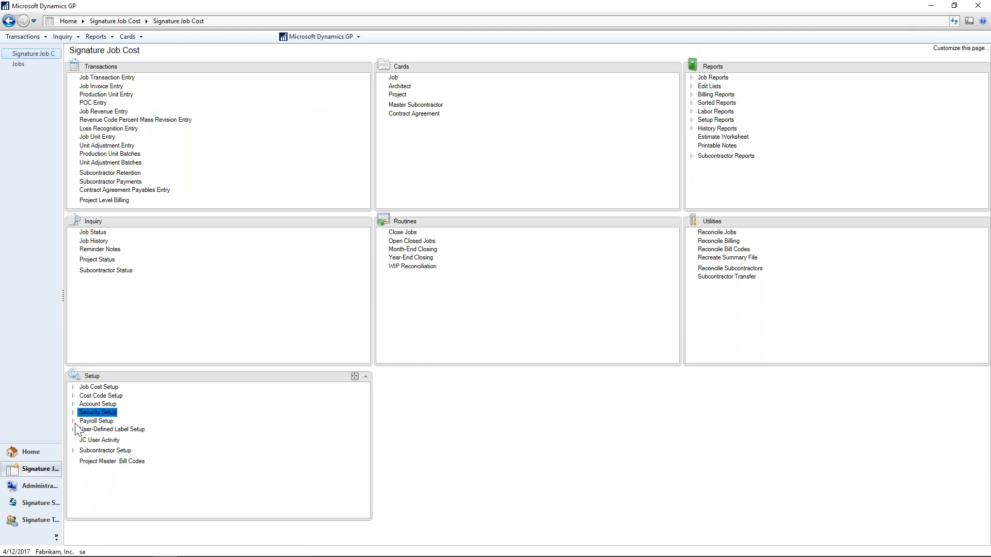
left_click(73, 421)
left_click_drag(363, 411, 377, 454)
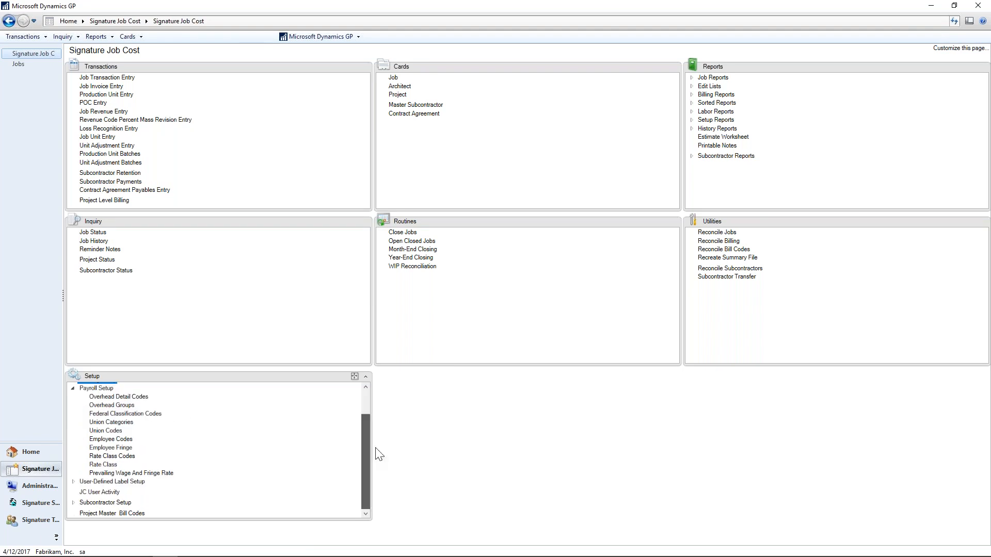
left_click(126, 406)
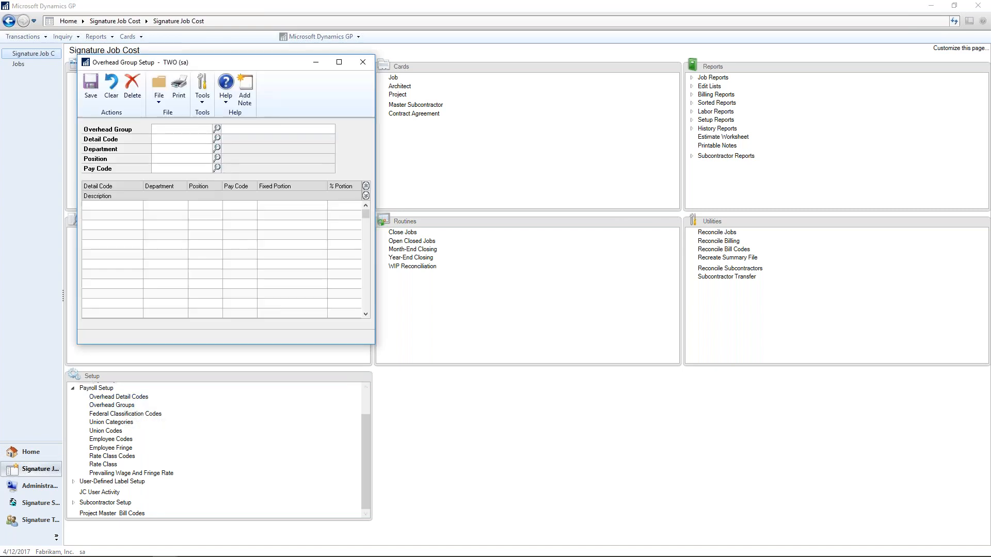
left_click(217, 129)
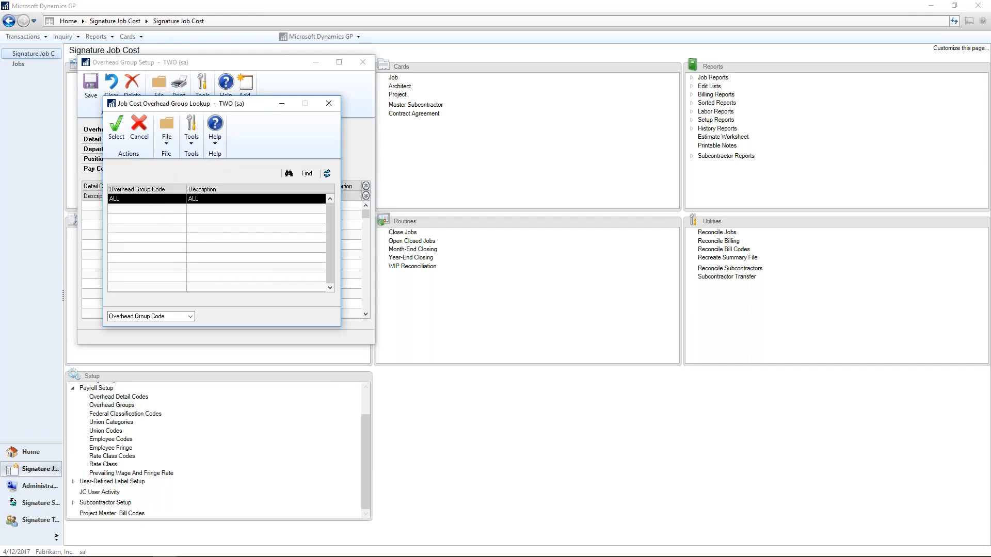
double_click(146, 199)
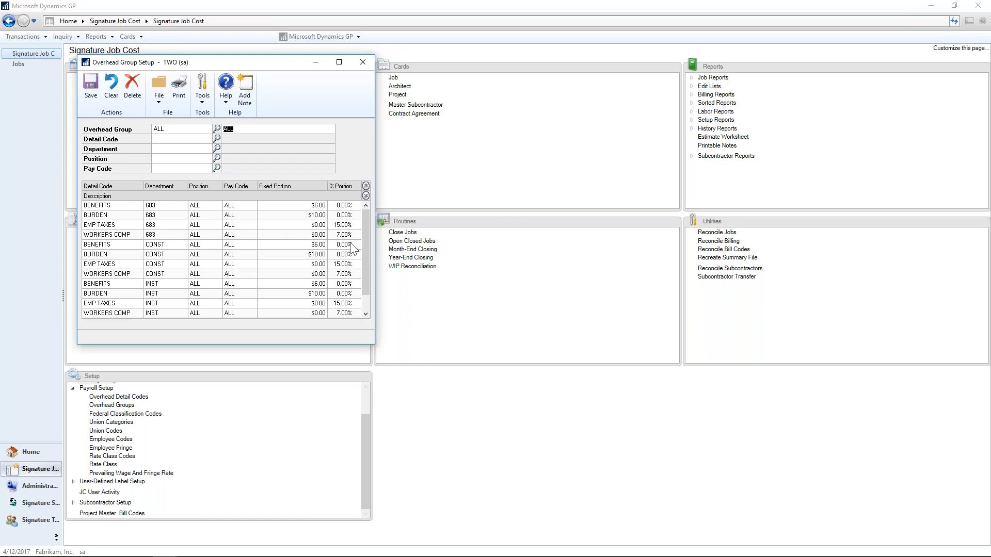
left_click(362, 67)
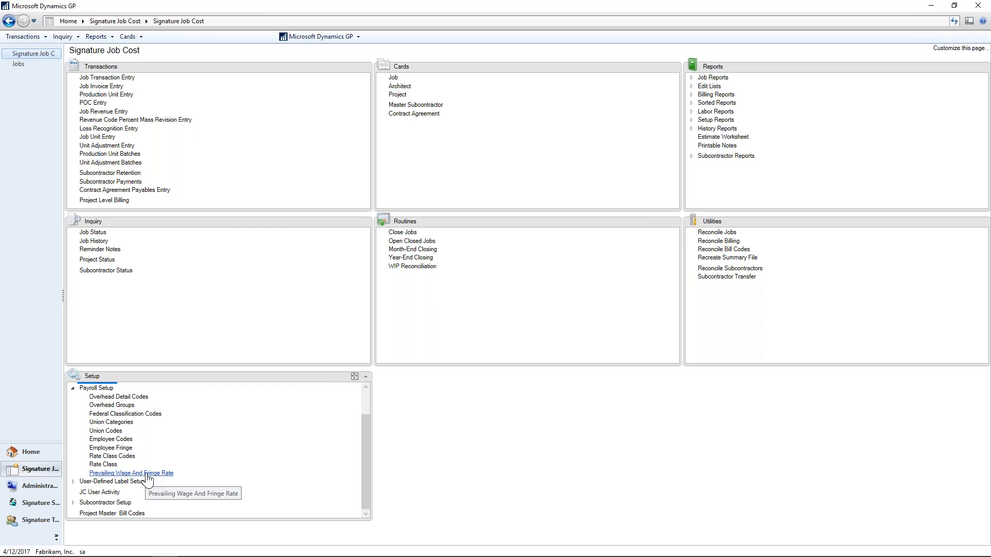
Review the subcontractor options in the subcontractor setup and close them.
left_click(73, 390)
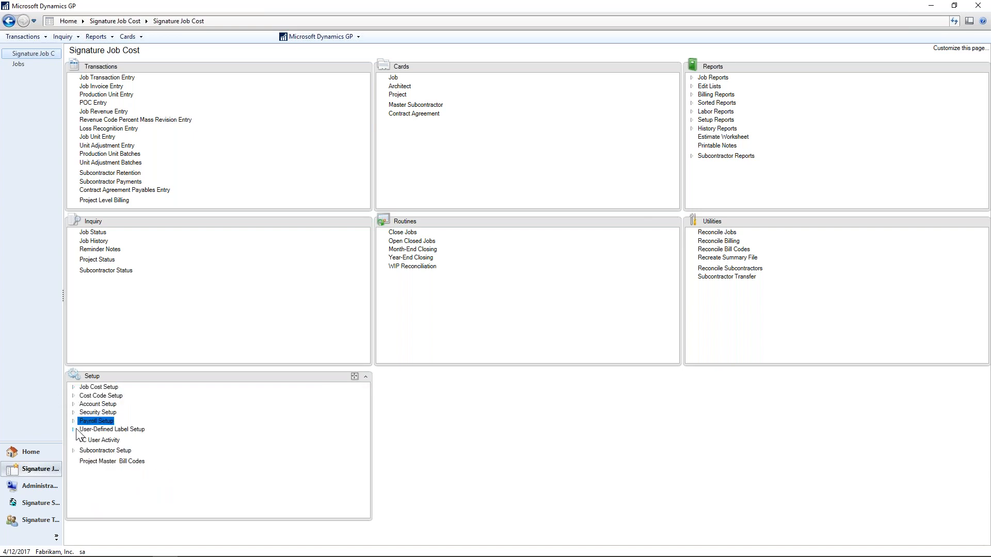
left_click(74, 451)
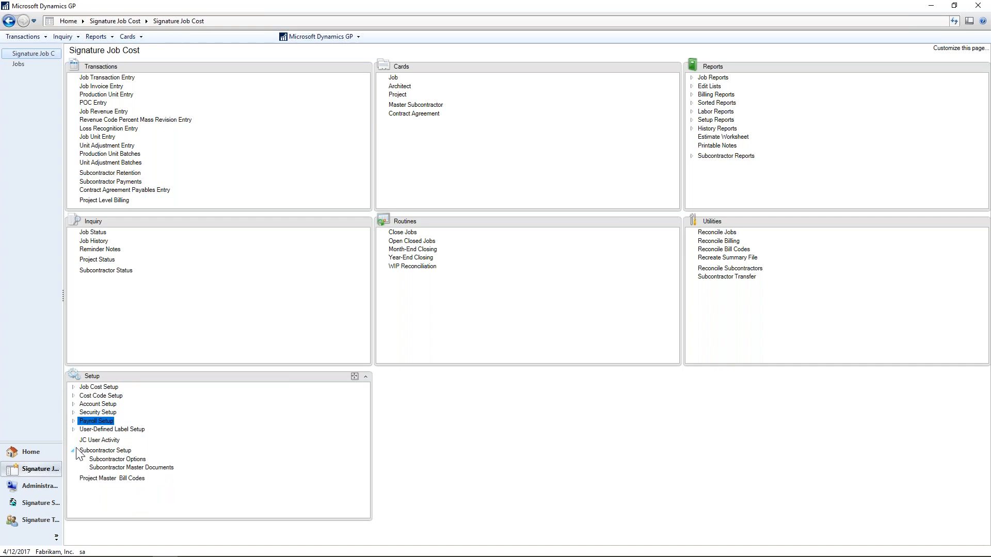
left_click(106, 460)
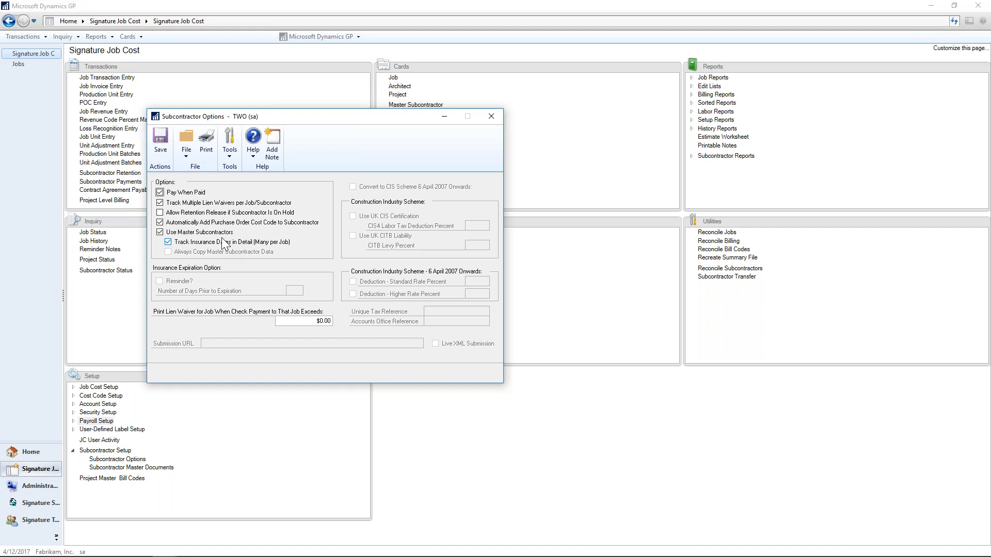
left_click(488, 117)
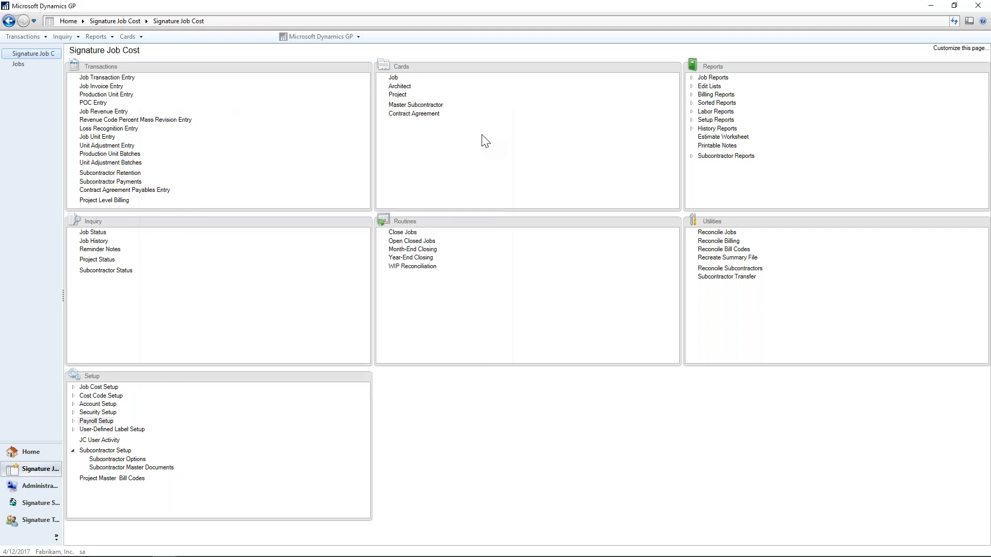
Browse the user-defined label setup entries and review job 1001's user-defined fields, including the job type choices.
left_click(73, 430)
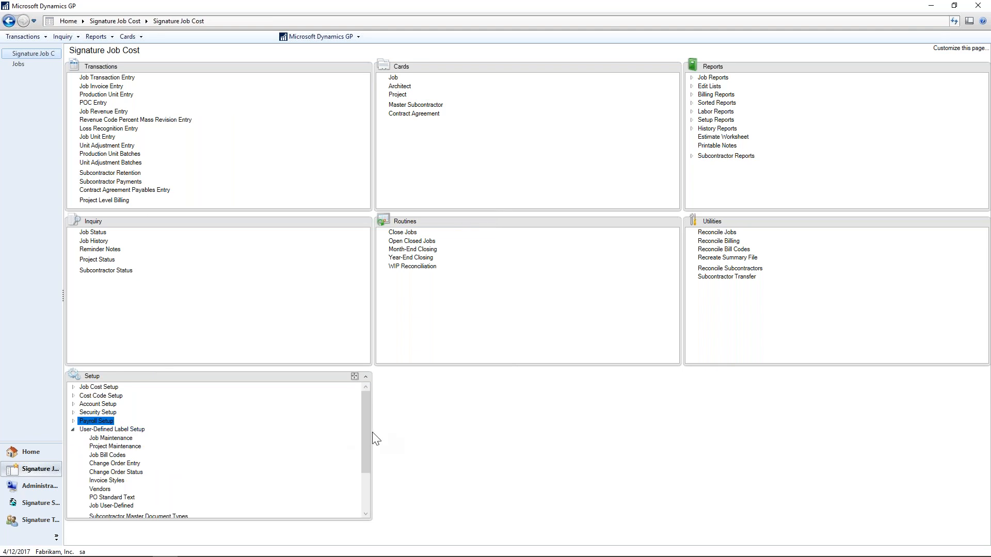
left_click_drag(368, 434, 364, 460)
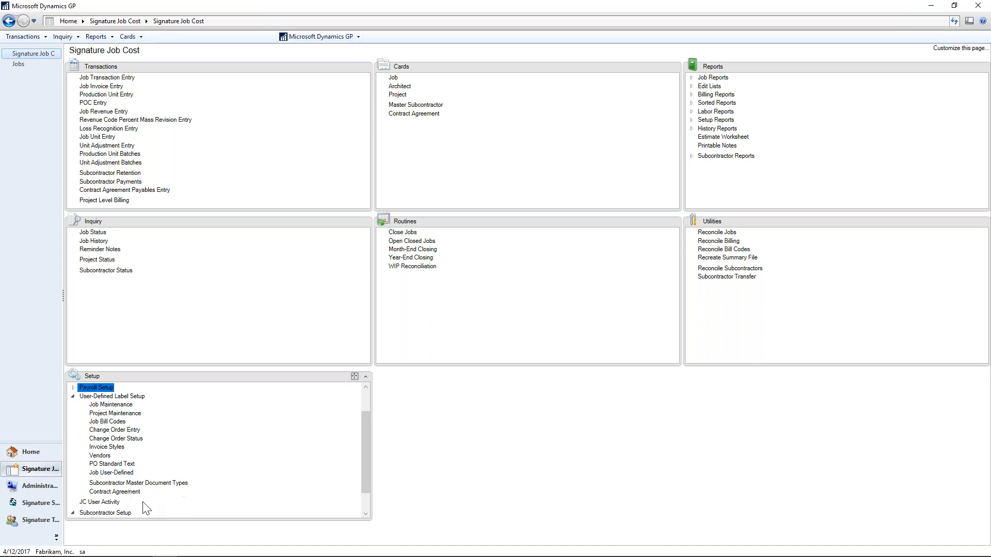
left_click(393, 78)
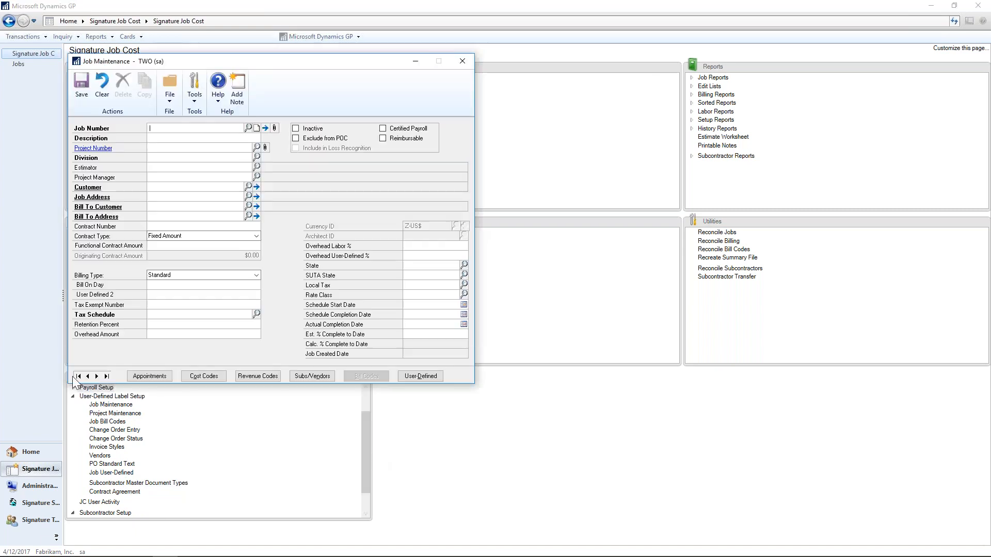
left_click(78, 376)
left_click(438, 379)
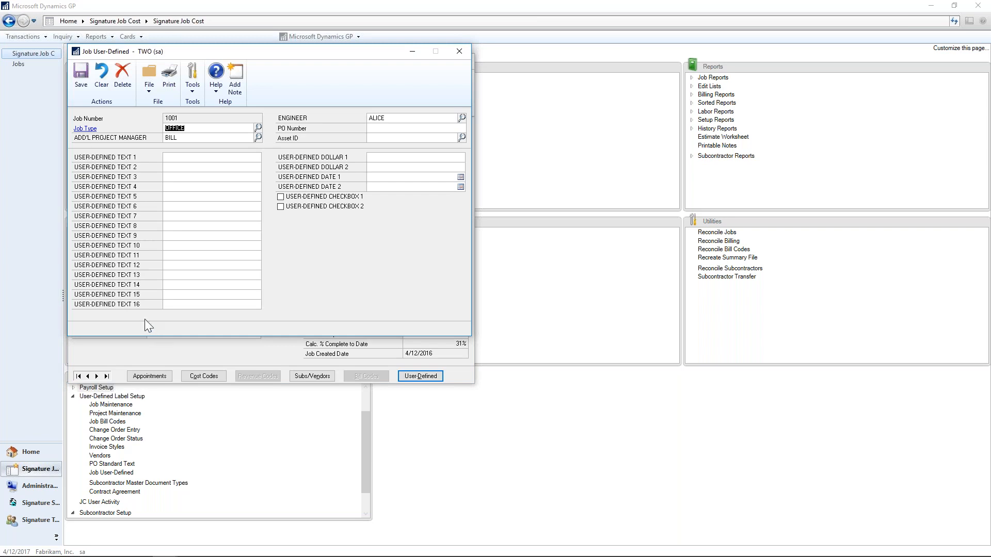
left_click(257, 128)
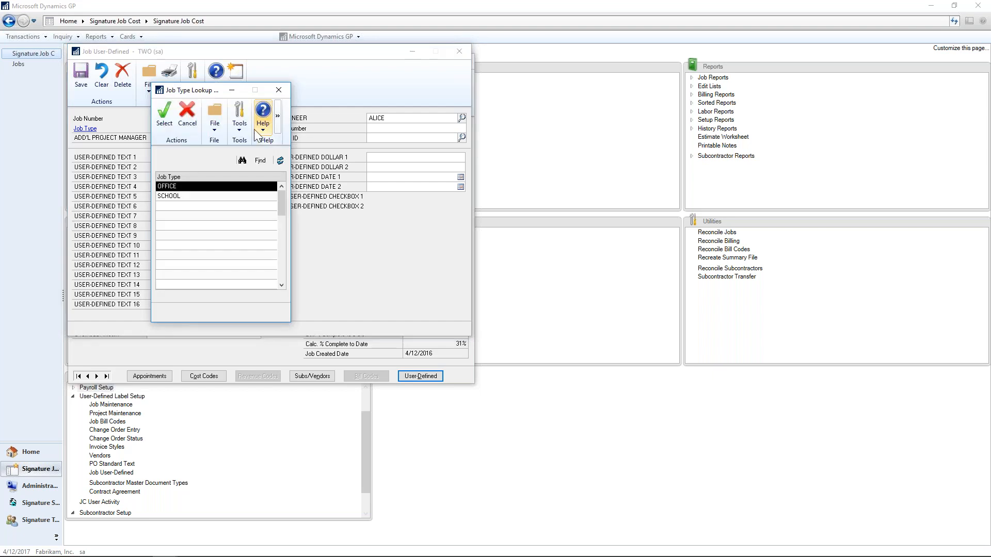
key("Return")
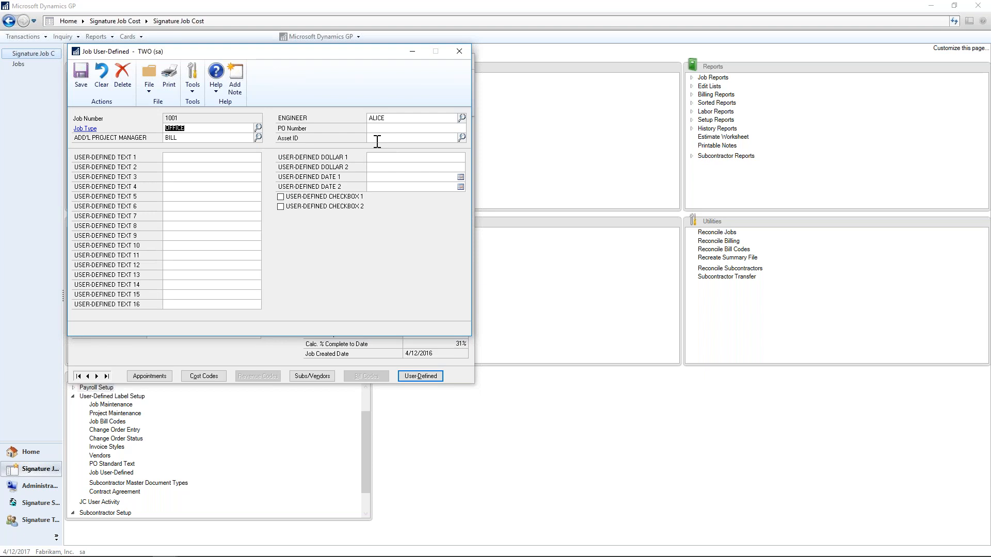
left_click(466, 51)
left_click(464, 61)
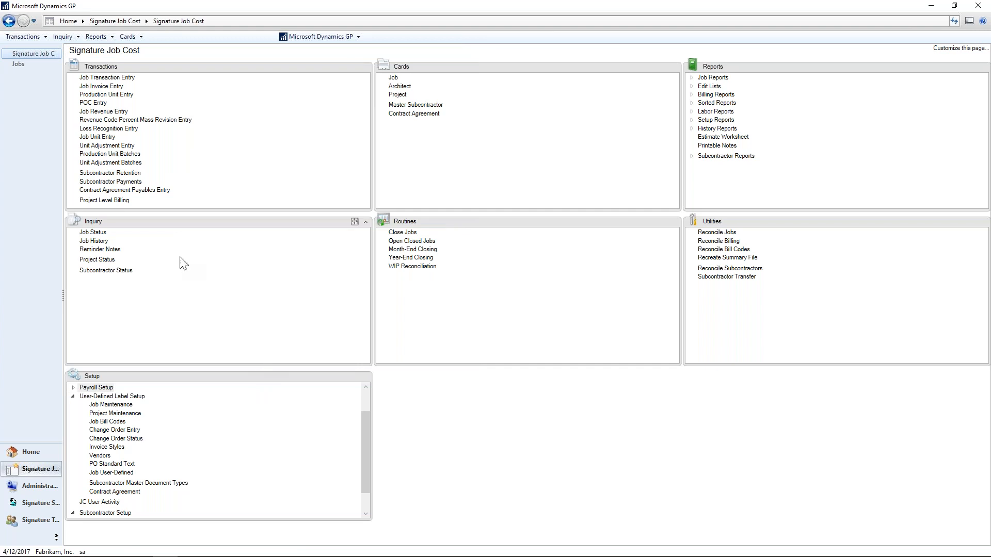
Look up the LAKE PARK project's status and drill down from its job summary into job 1007's status.
left_click(98, 260)
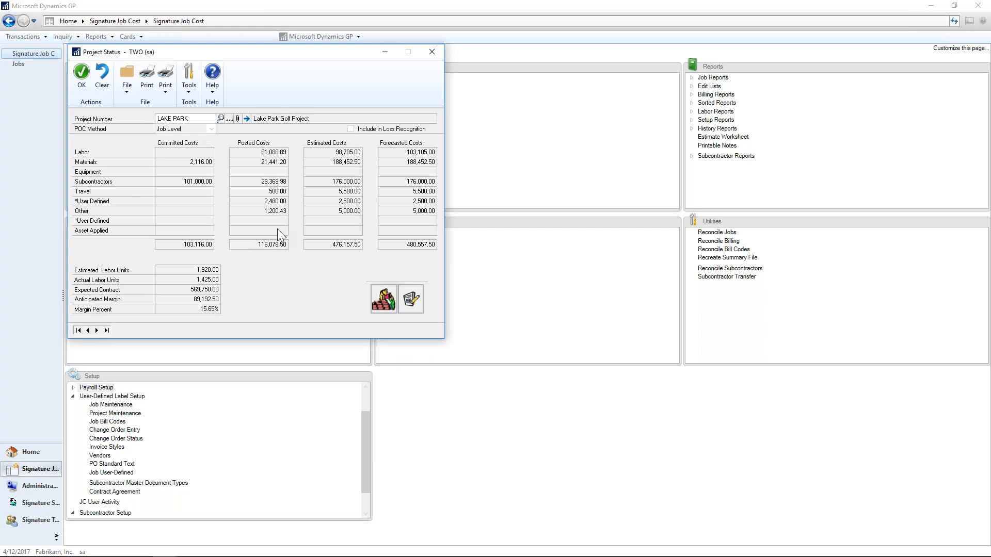
left_click(230, 120)
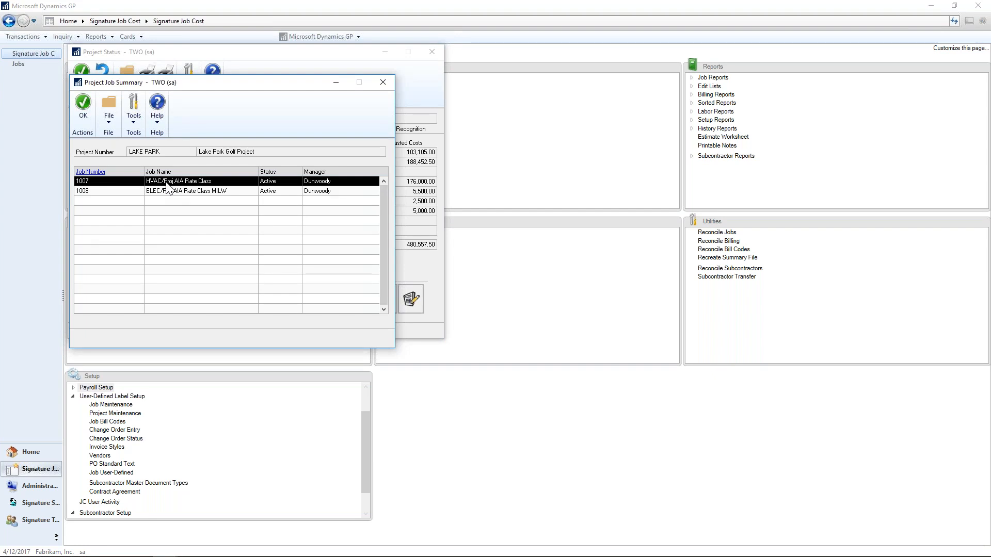
double_click(92, 182)
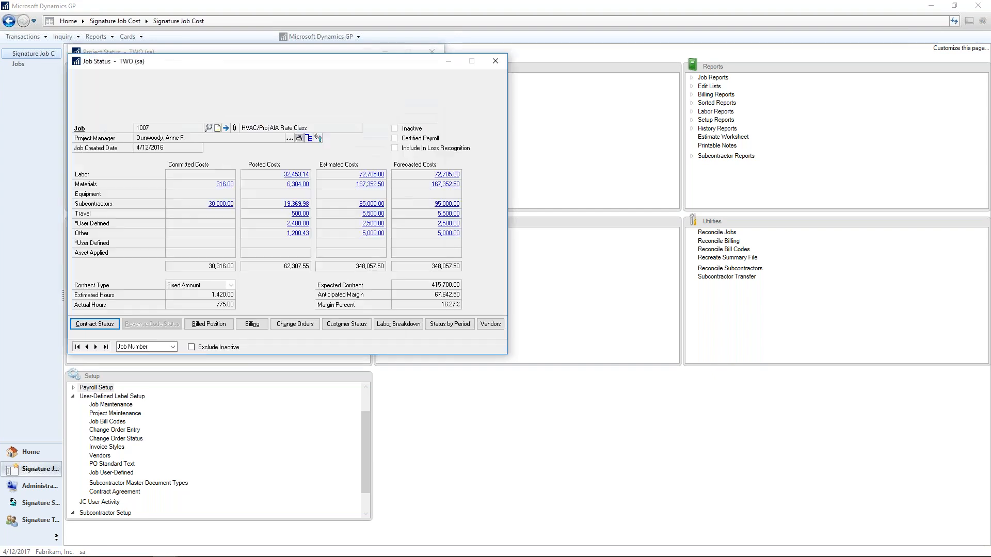
left_click(496, 63)
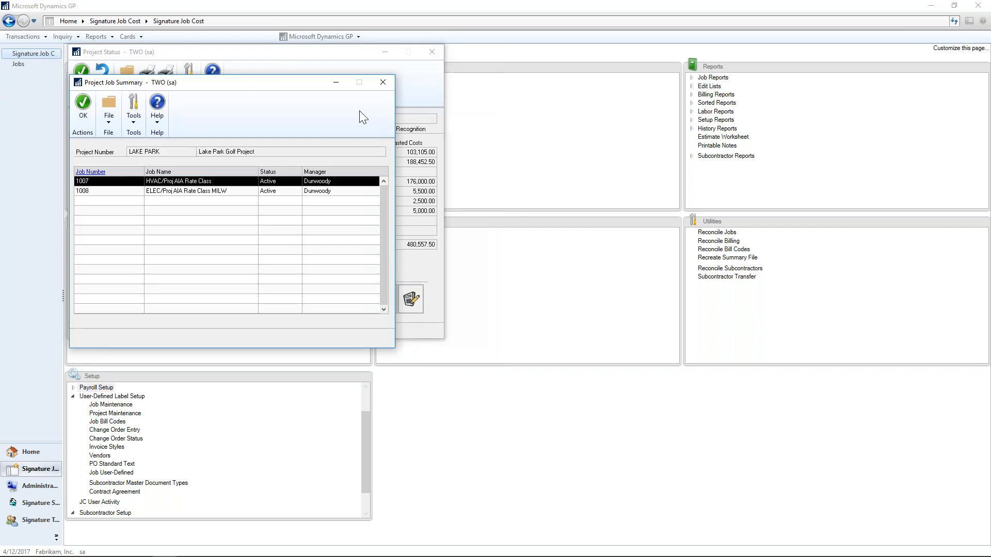
left_click(382, 84)
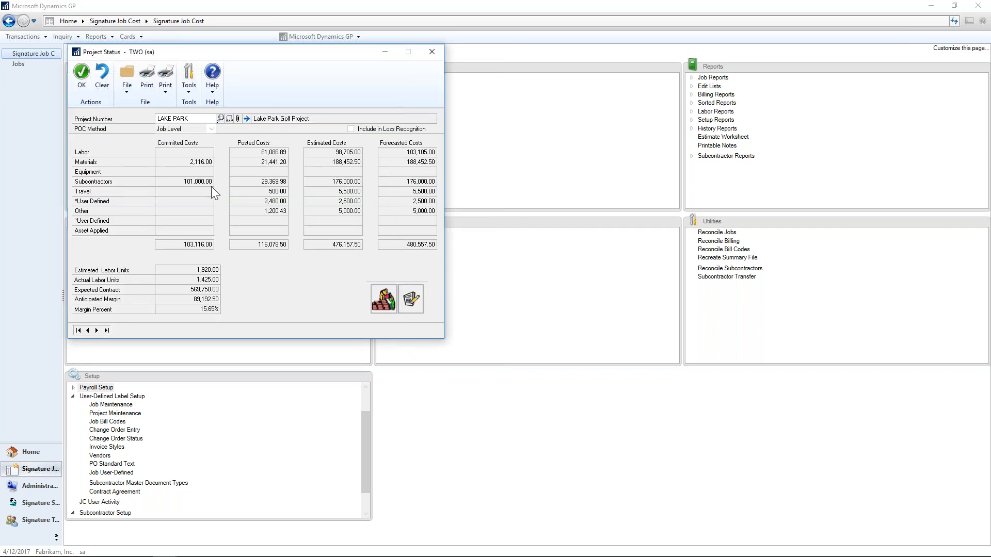
Review the LAKE PARK project's contract status and billed position, and close the project status.
left_click(379, 296)
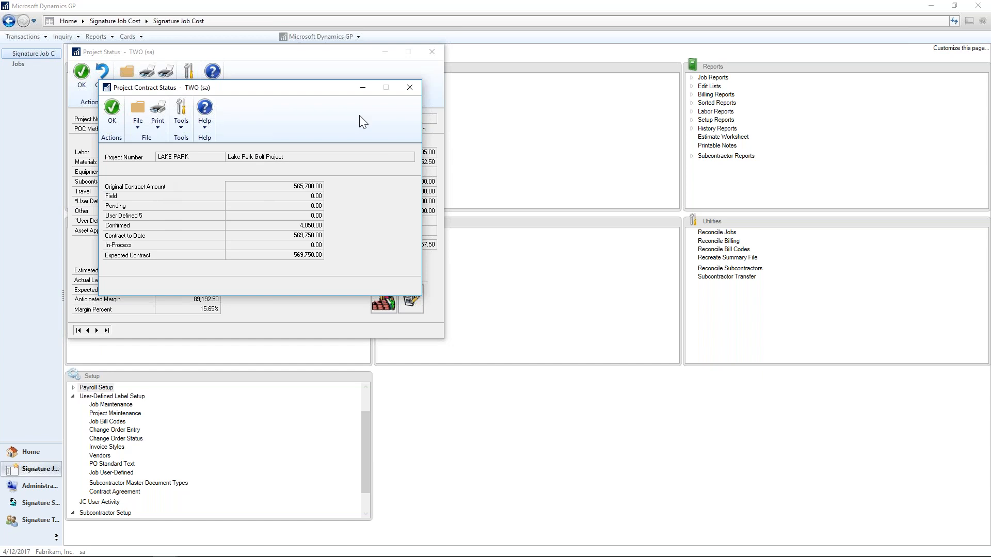
left_click(410, 87)
left_click(411, 298)
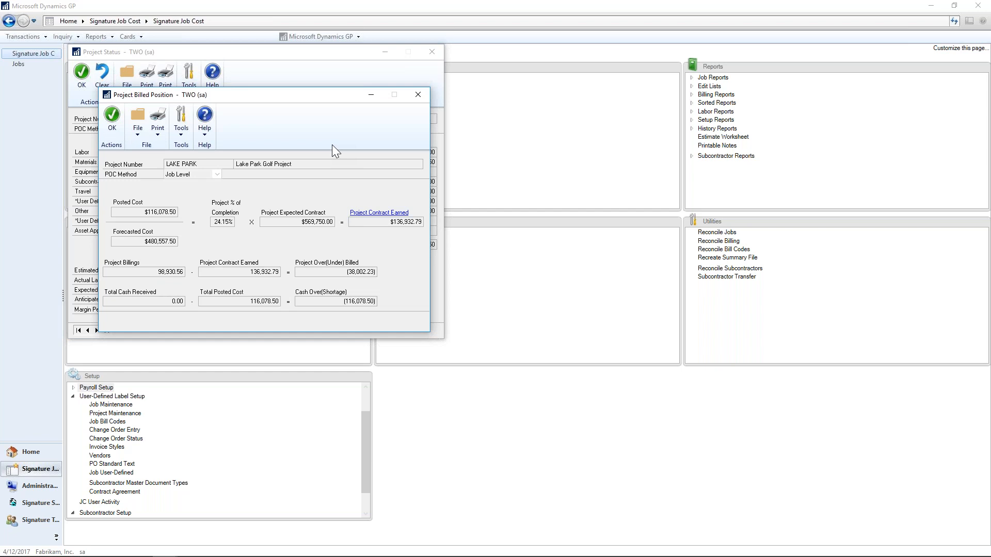
left_click(419, 94)
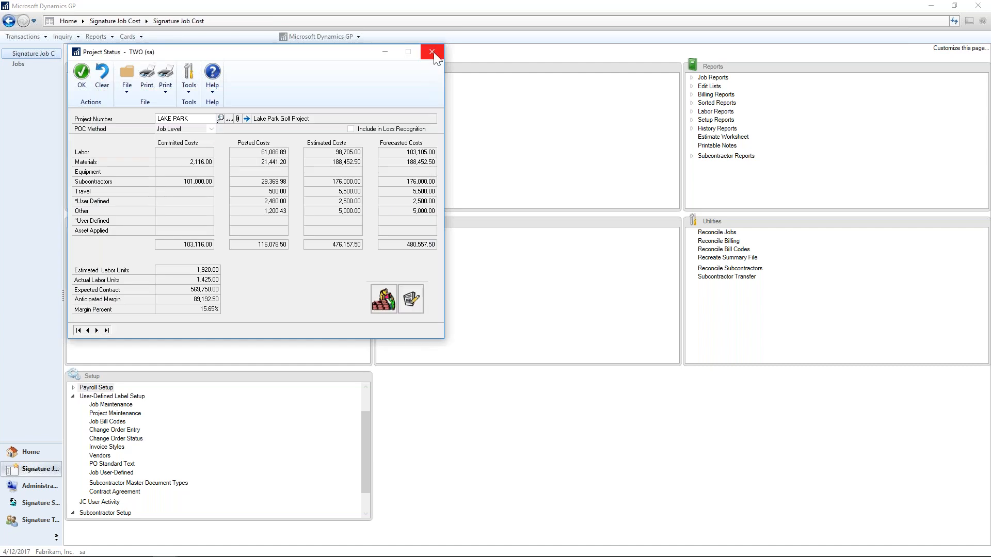
left_click(433, 52)
Look up the subcontractor status of AA Insulation Company, Inc.
left_click(123, 271)
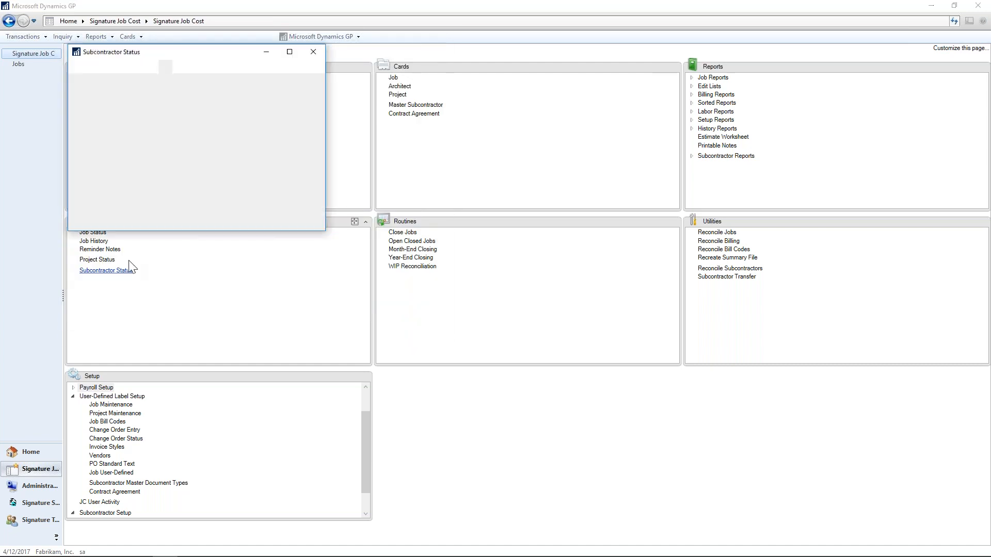
left_click(235, 119)
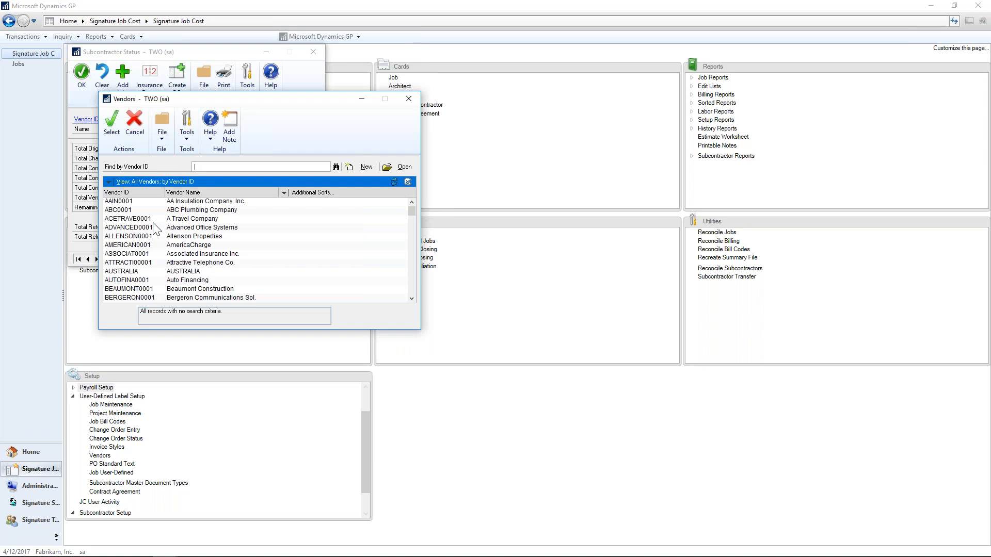
double_click(153, 203)
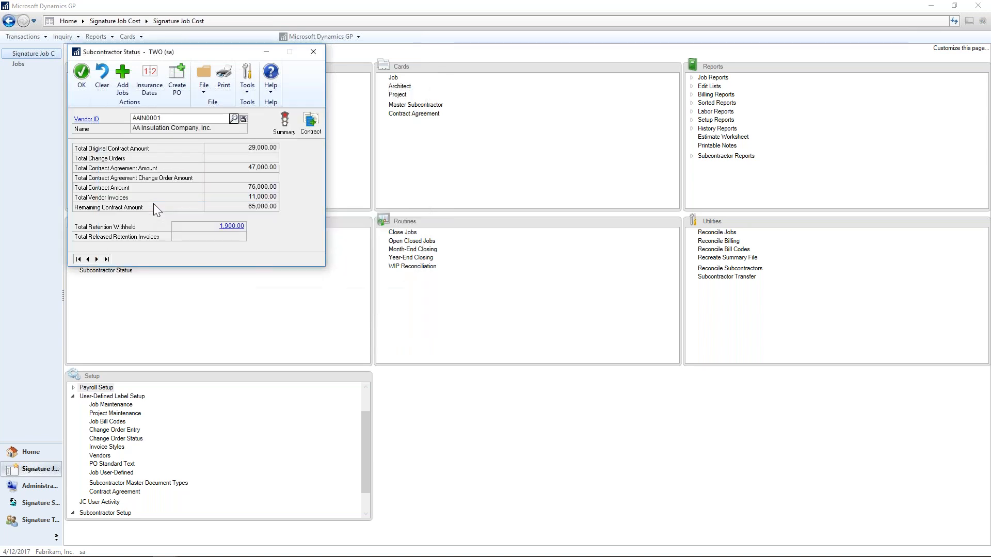
Review the subcontractor's job summary with job names shown and its maintenance record for job 1001, closing everything again.
left_click(284, 121)
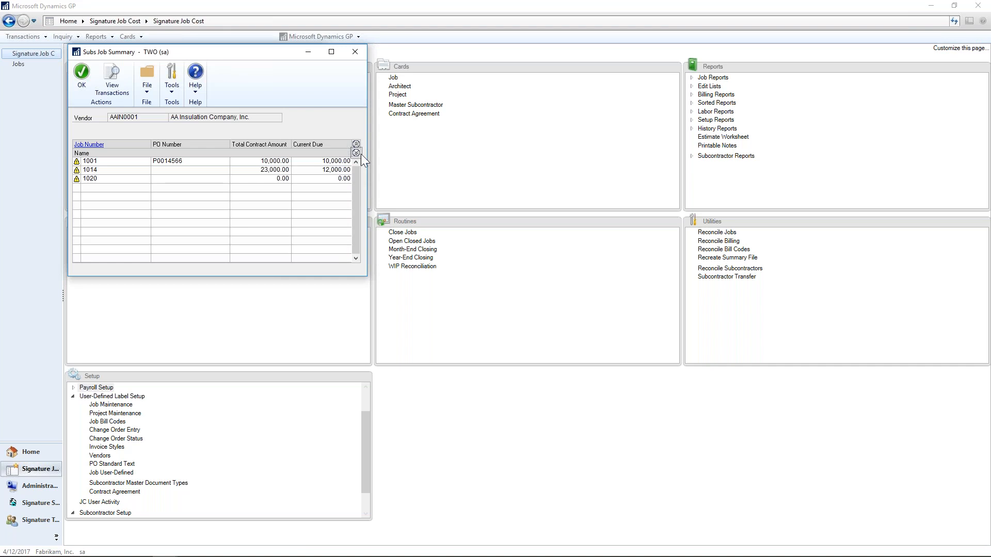
left_click(356, 152)
left_click(213, 172)
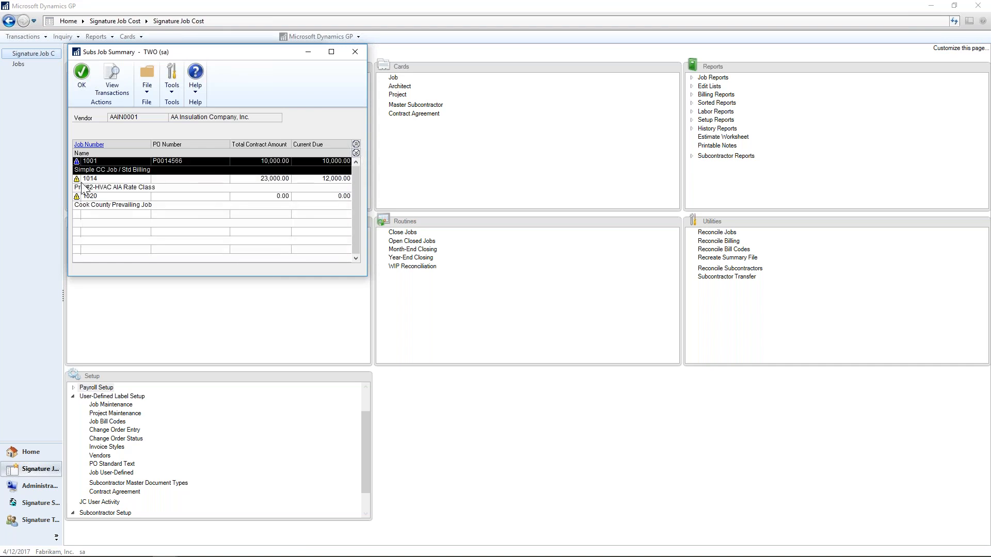
left_click(82, 148)
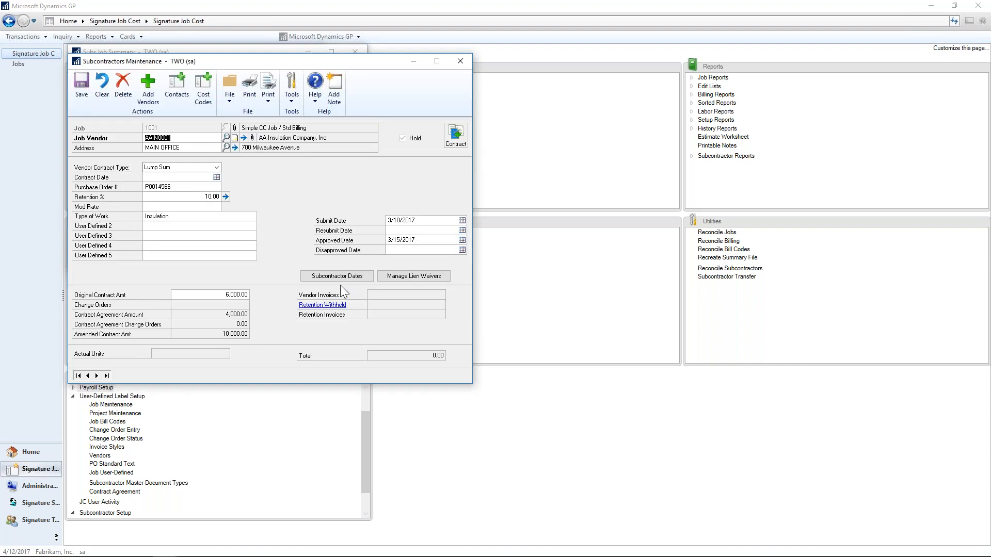
left_click(465, 61)
left_click(356, 54)
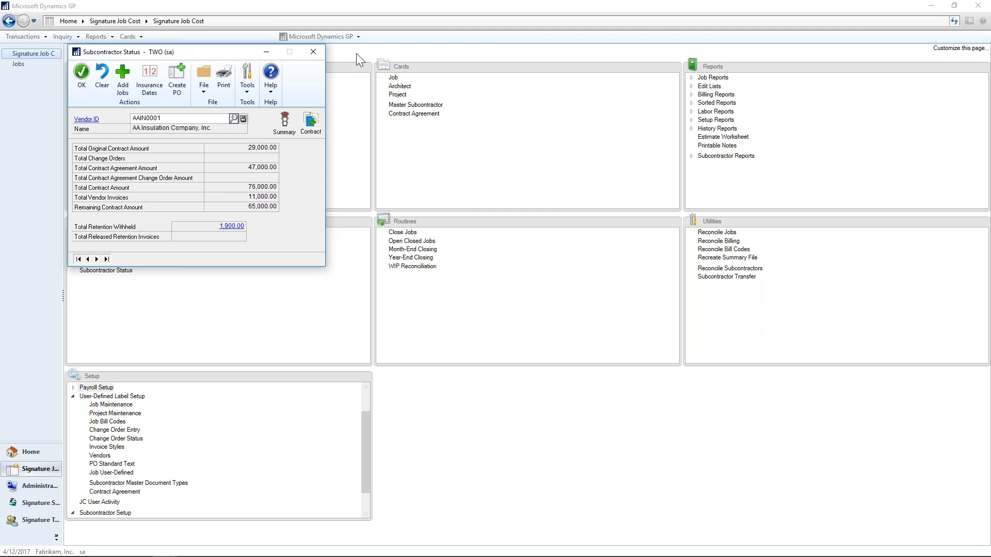
left_click(312, 54)
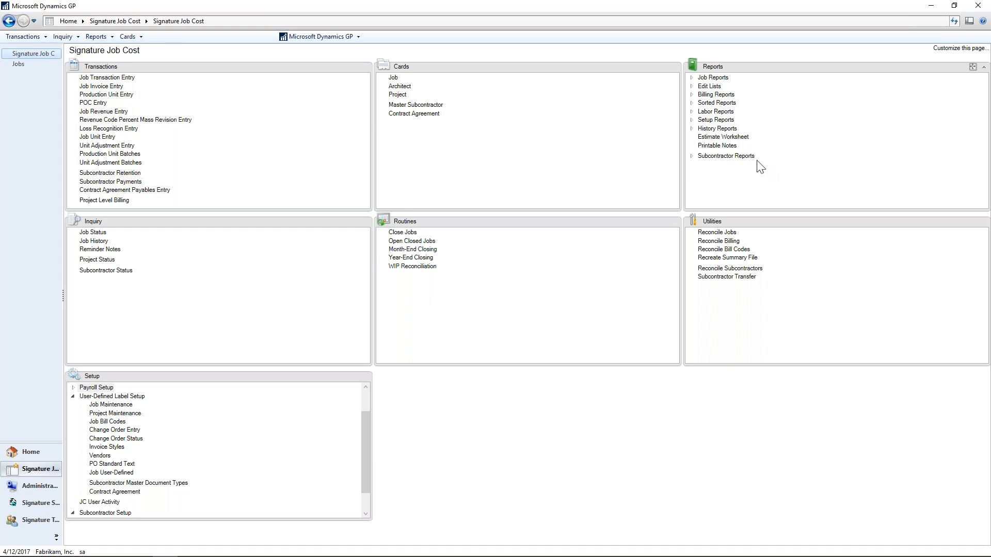
Browse the job audit reports and view the Job WIP Reports options.
left_click(692, 77)
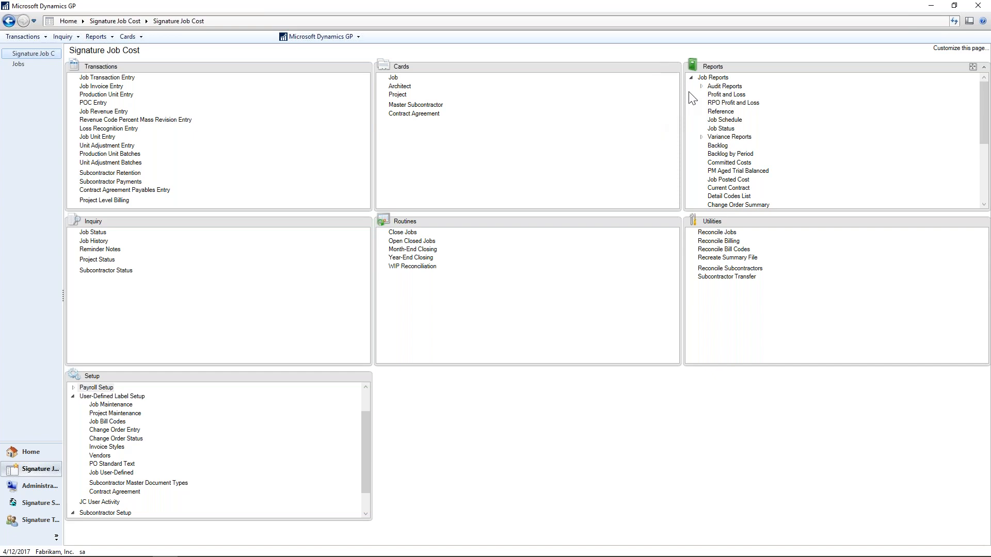
left_click(702, 86)
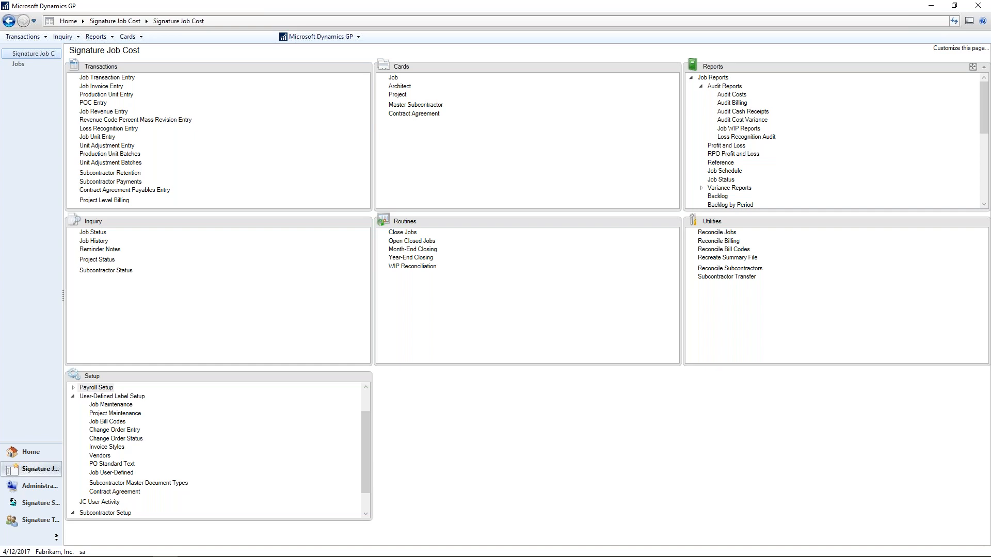
left_click(738, 128)
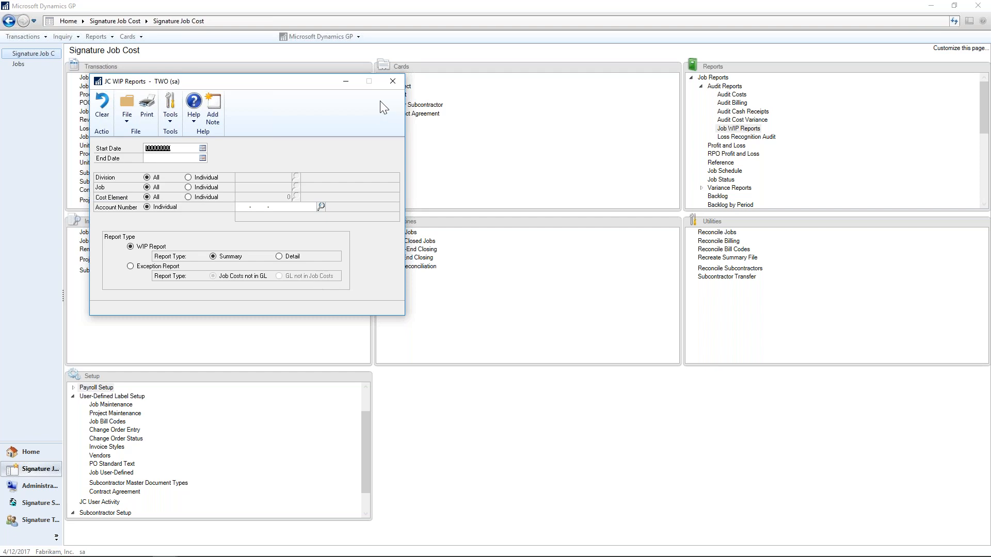
left_click(392, 82)
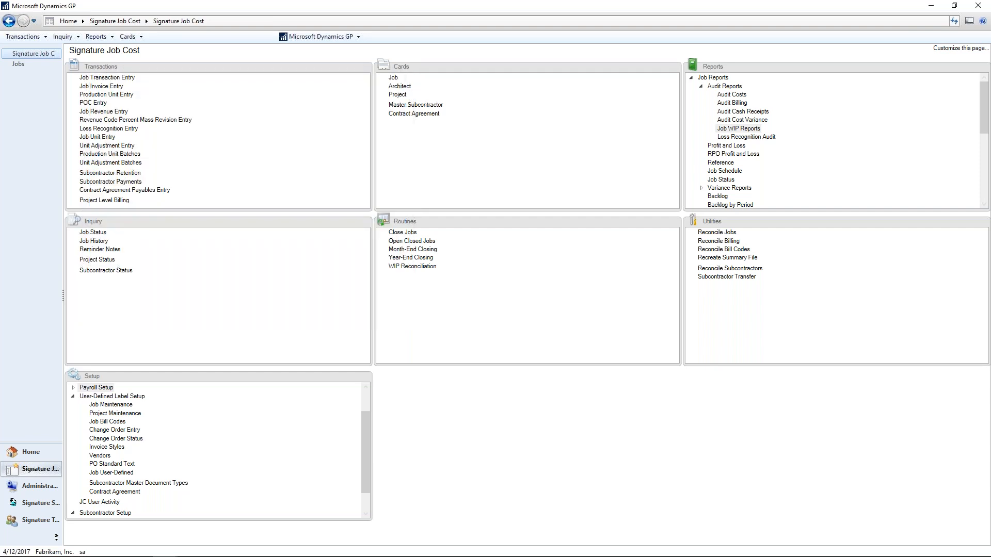
Collapse the job reports and list the report groups under Sorted Reports.
left_click(691, 78)
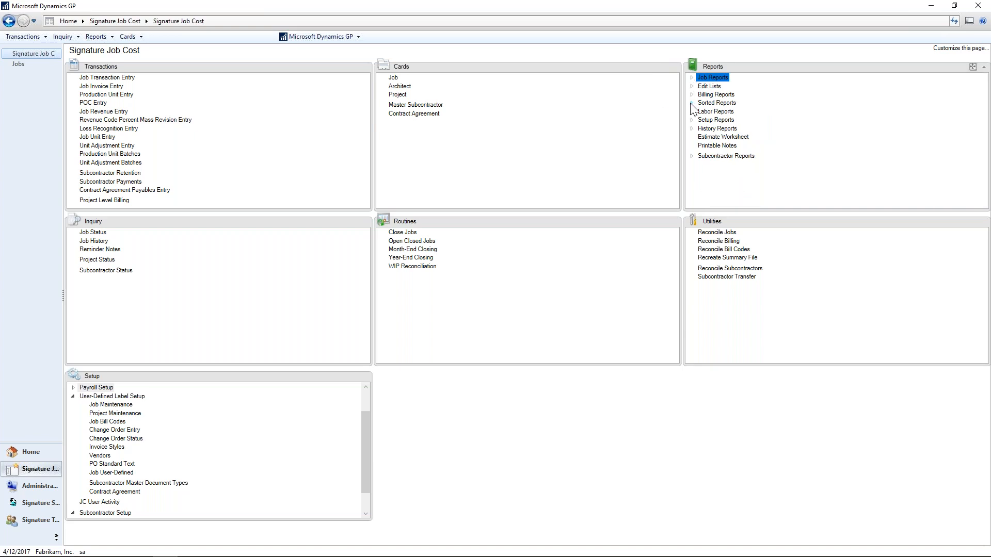
left_click(691, 104)
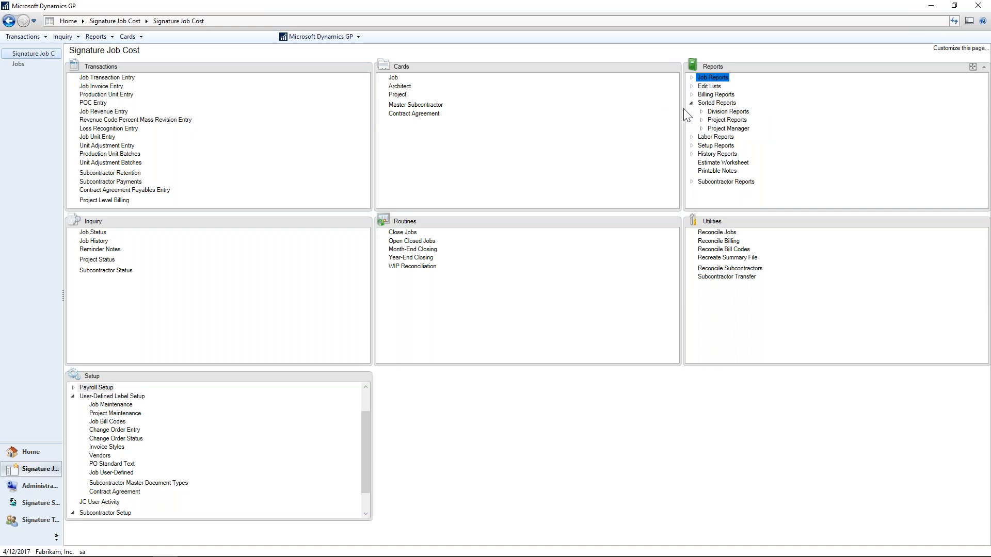